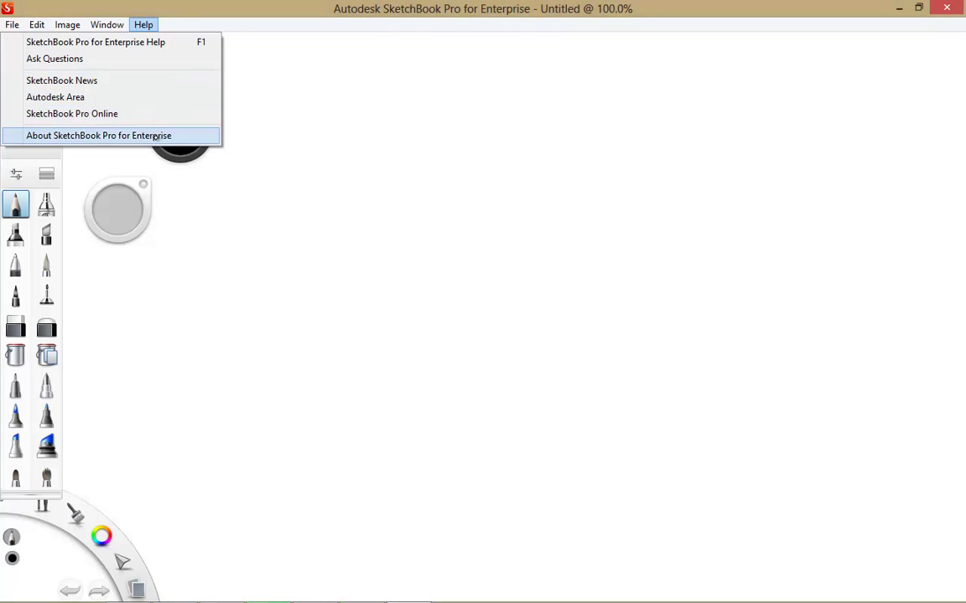
# - View the program's version details and licence text in the About window, and close it
pyautogui.click(155, 137)
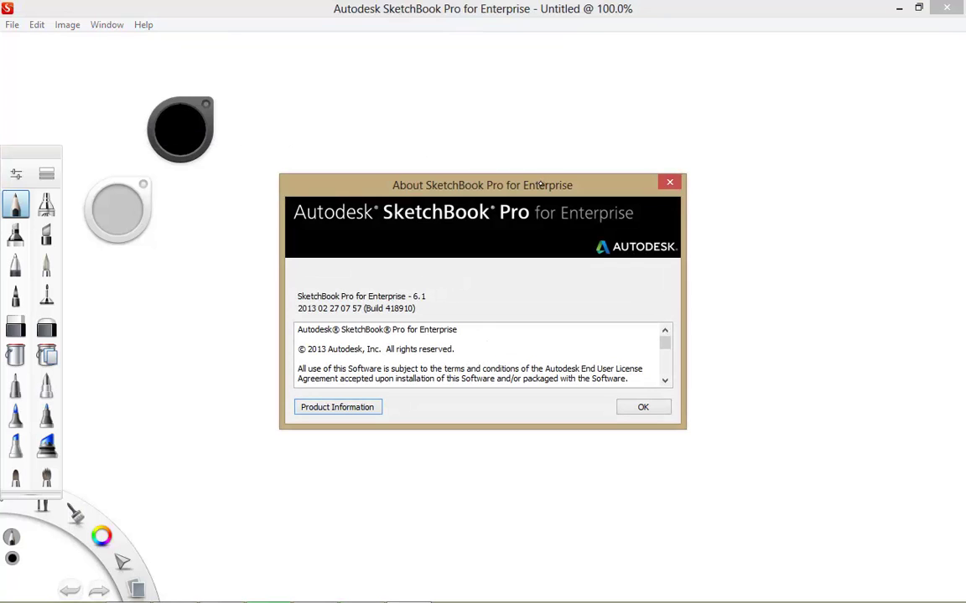
pyautogui.moveTo(541, 184); pyautogui.dragTo(575, 166)
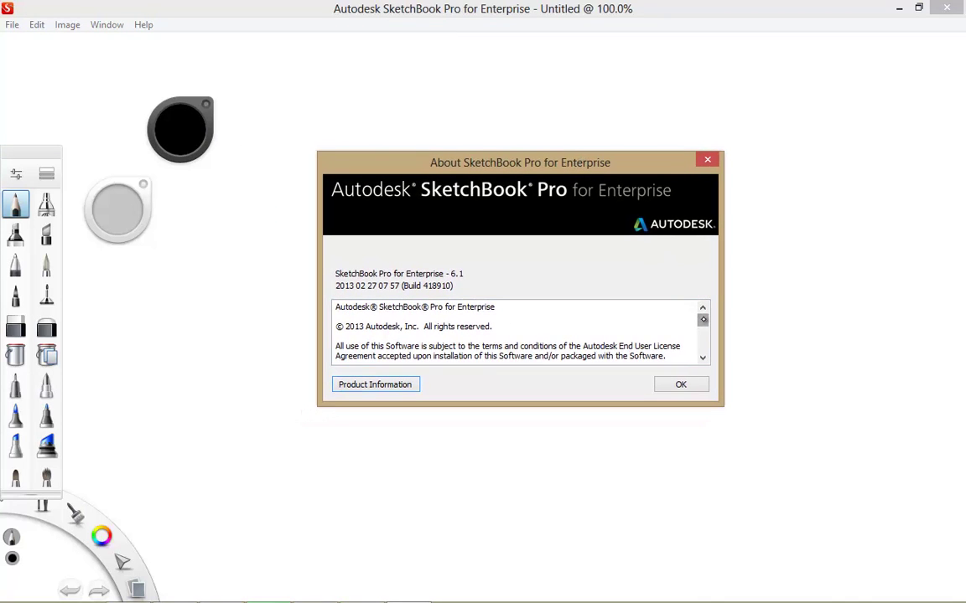
pyautogui.moveTo(703, 321); pyautogui.dragTo(705, 345)
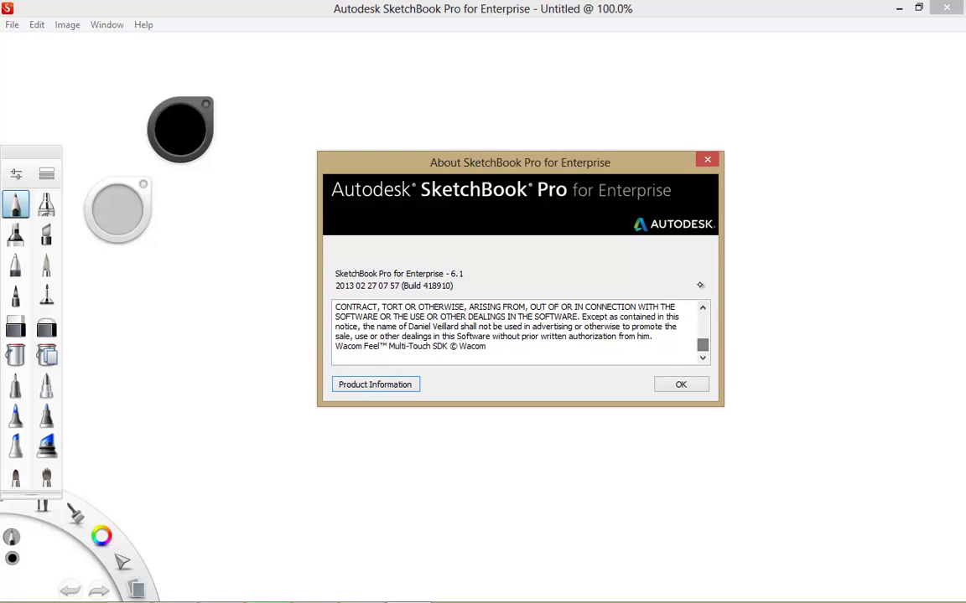
pyautogui.click(702, 161)
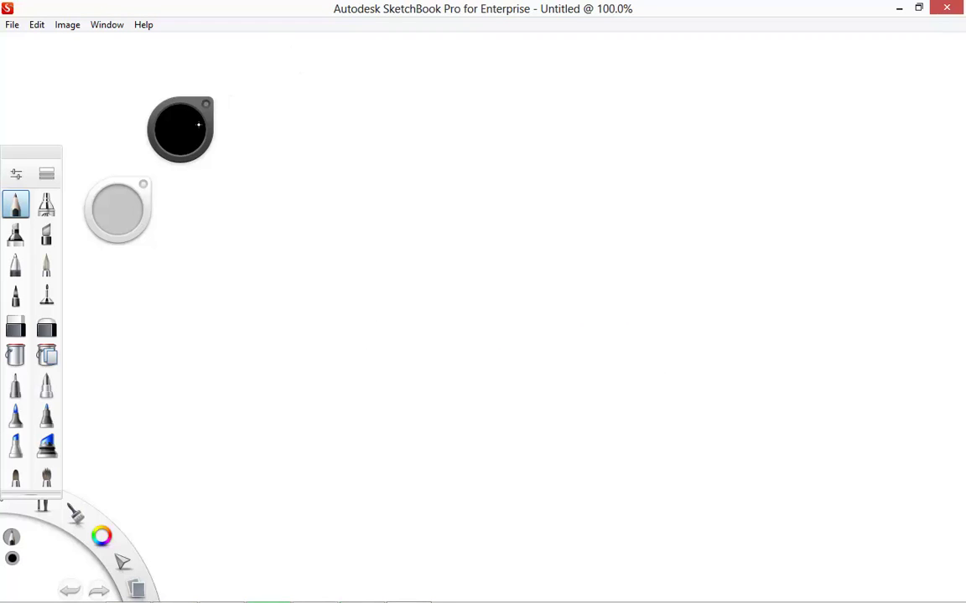
# - Move the brush and color pucks to the canvas's upper-right area, with the brush puck above the color puck
pyautogui.moveTo(210, 117); pyautogui.dragTo(692, 179)
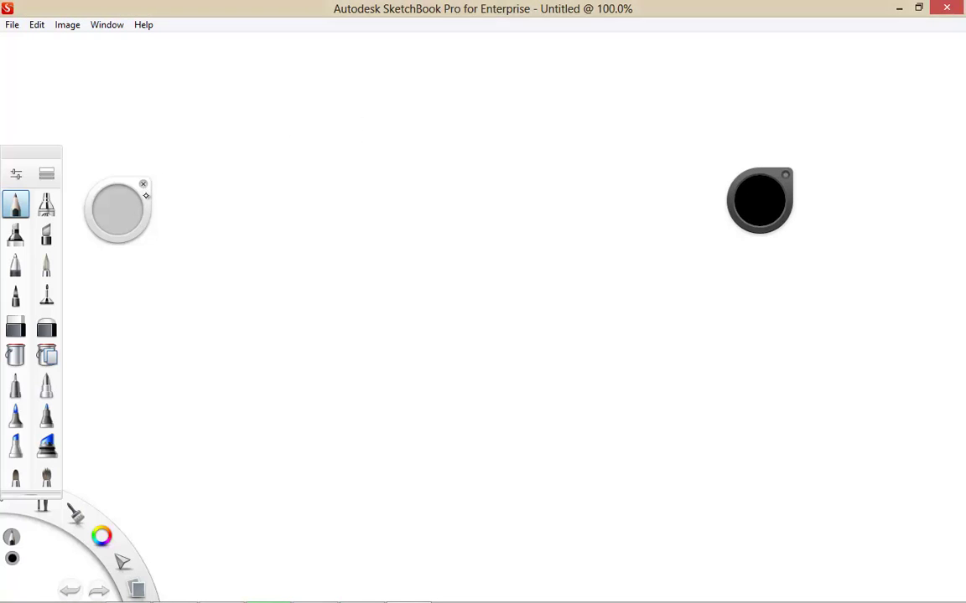
pyautogui.moveTo(133, 169); pyautogui.dragTo(865, 95)
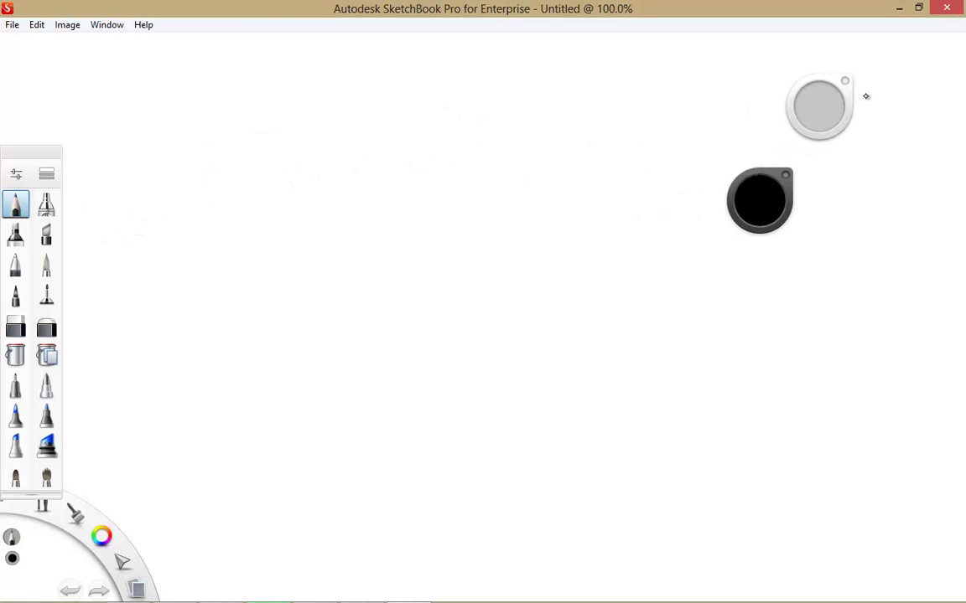
pyautogui.moveTo(785, 183); pyautogui.dragTo(895, 198)
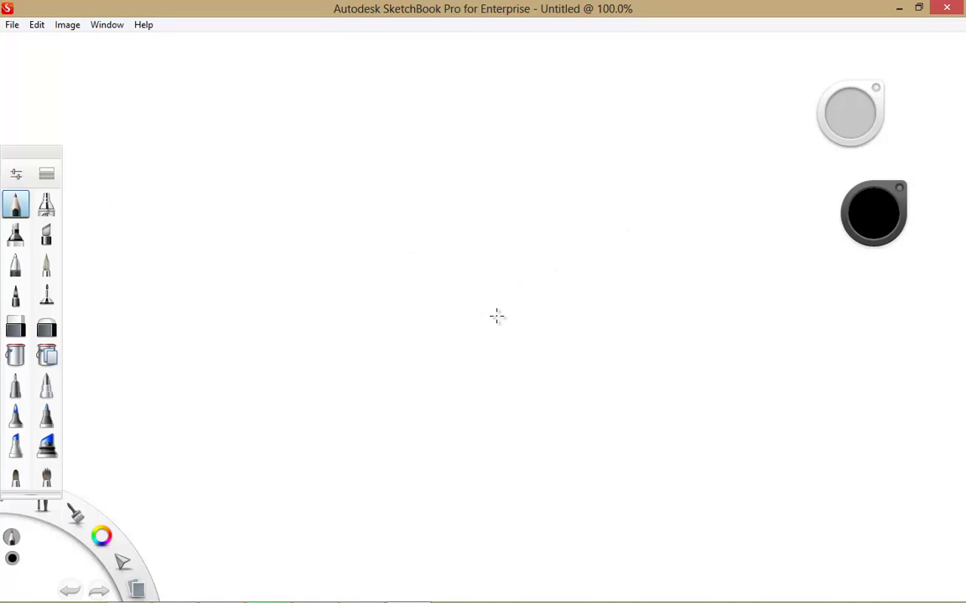
pyautogui.press('space')
pyautogui.press('space')
pyautogui.moveTo(501, 327)
pyautogui.mouseDown()
pyautogui.moveTo(526, 317)
pyautogui.moveTo(503, 334)
pyautogui.mouseUp()
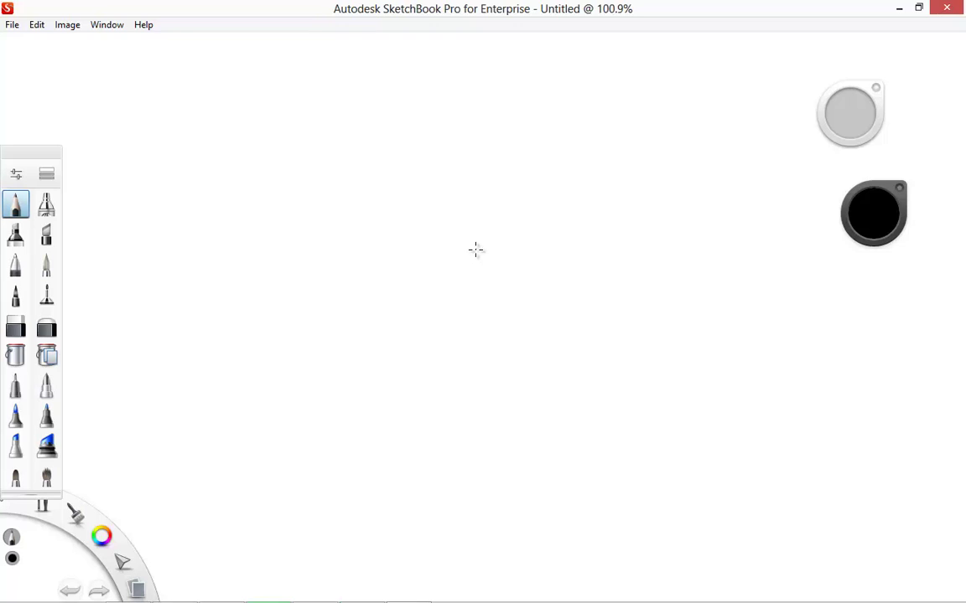
pyautogui.click(471, 271)
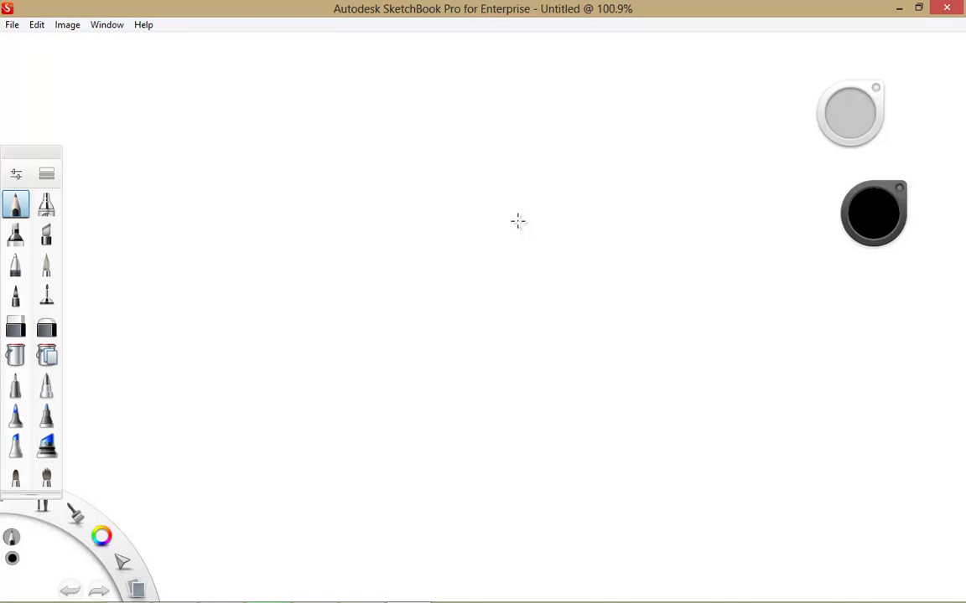
pyautogui.click(641, 260)
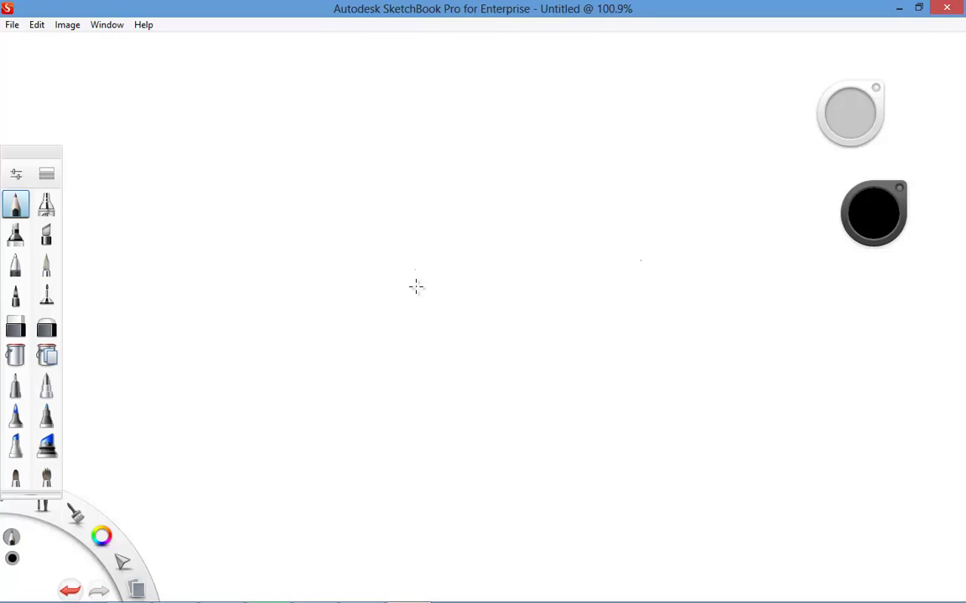
pyautogui.press('space')
pyautogui.press('space')
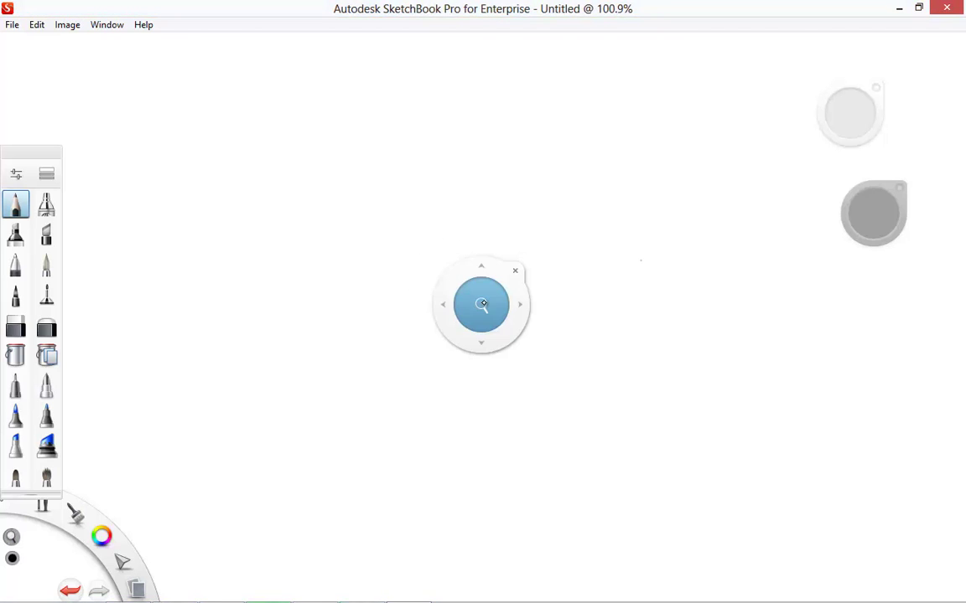
pyautogui.moveTo(482, 306); pyautogui.dragTo(524, 307)
pyautogui.press('space')
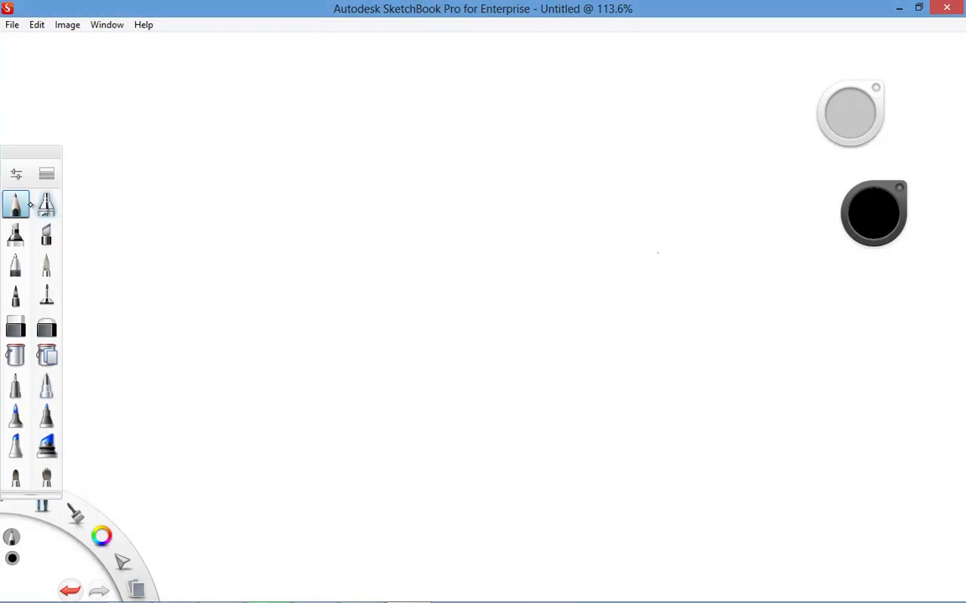
# - Set the pencil color to a mid gray of RGB 137, 137, 137 and close the color editor
pyautogui.click(13, 555)
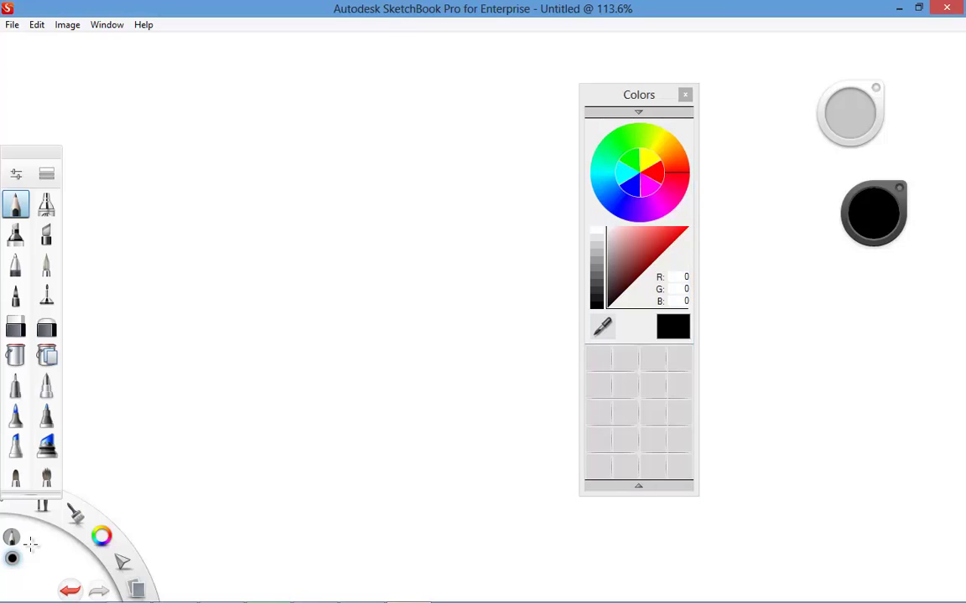
pyautogui.moveTo(625, 267)
pyautogui.mouseDown()
pyautogui.moveTo(606, 267)
pyautogui.moveTo(601, 252)
pyautogui.moveTo(601, 265)
pyautogui.mouseUp()
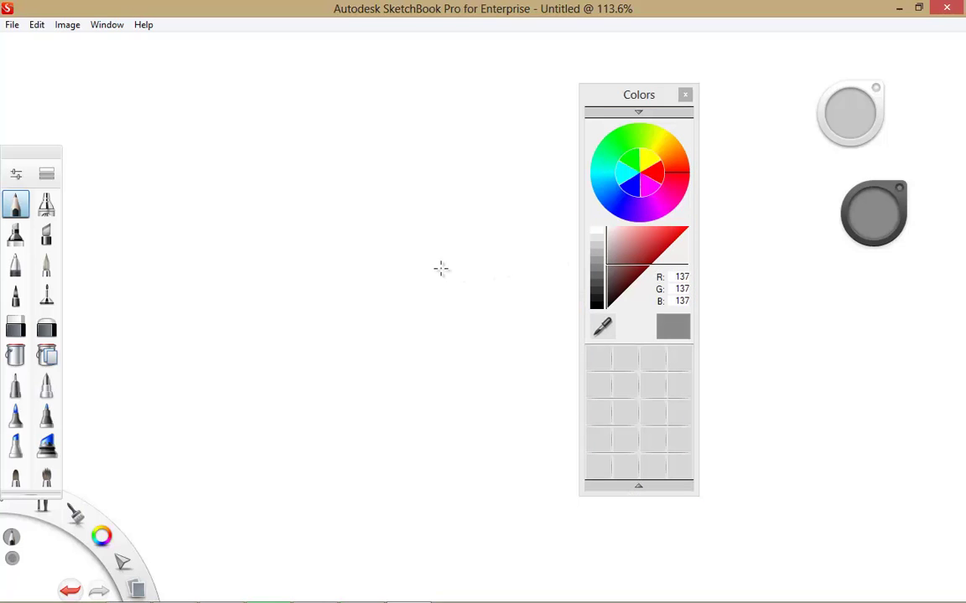
pyautogui.click(684, 95)
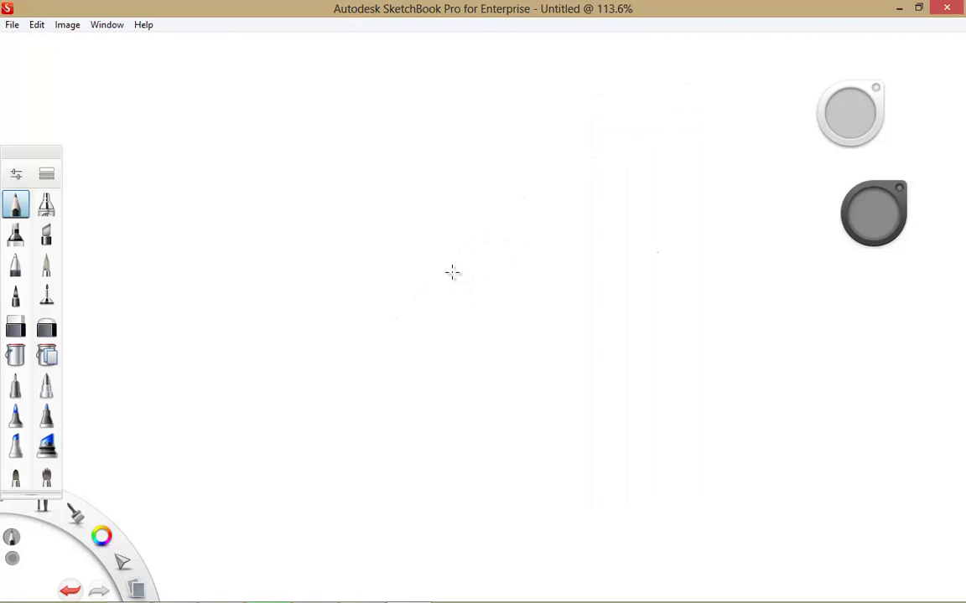
# - Sketch the arched upper eyelid with overlapping light pencil strokes across the middle of the canvas
pyautogui.moveTo(513, 219)
pyautogui.mouseDown()
pyautogui.moveTo(446, 300)
pyautogui.moveTo(483, 248)
pyautogui.moveTo(548, 199)
pyautogui.moveTo(579, 197)
pyautogui.mouseUp()
pyautogui.moveTo(515, 224)
pyautogui.mouseDown()
pyautogui.moveTo(592, 204)
pyautogui.moveTo(514, 228)
pyautogui.moveTo(591, 203)
pyautogui.moveTo(544, 211)
pyautogui.moveTo(640, 203)
pyautogui.moveTo(589, 203)
pyautogui.moveTo(675, 211)
pyautogui.mouseUp()
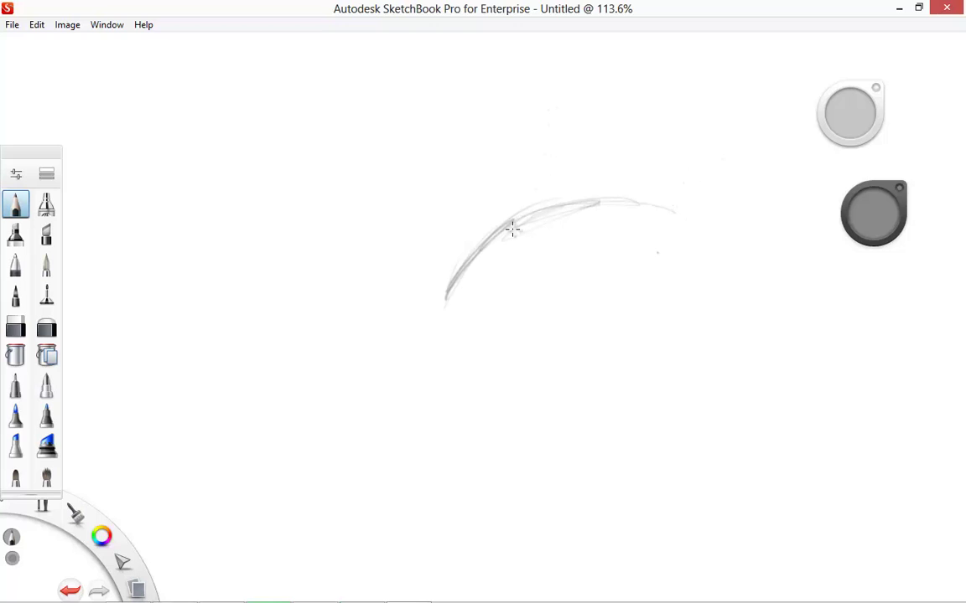
pyautogui.moveTo(522, 220)
pyautogui.mouseDown()
pyautogui.moveTo(612, 194)
pyautogui.moveTo(583, 203)
pyautogui.moveTo(686, 214)
pyautogui.mouseUp()
pyautogui.moveTo(627, 203)
pyautogui.mouseDown()
pyautogui.moveTo(684, 241)
pyautogui.moveTo(701, 236)
pyautogui.mouseUp()
pyautogui.moveTo(601, 212); pyautogui.dragTo(698, 236)
# - Extend the upper lid to a pointed inner corner and close the eye outline with a gently curved lower lid
pyautogui.press('space')
pyautogui.moveTo(583, 237)
pyautogui.mouseDown()
pyautogui.moveTo(674, 208)
pyautogui.moveTo(644, 202)
pyautogui.mouseUp()
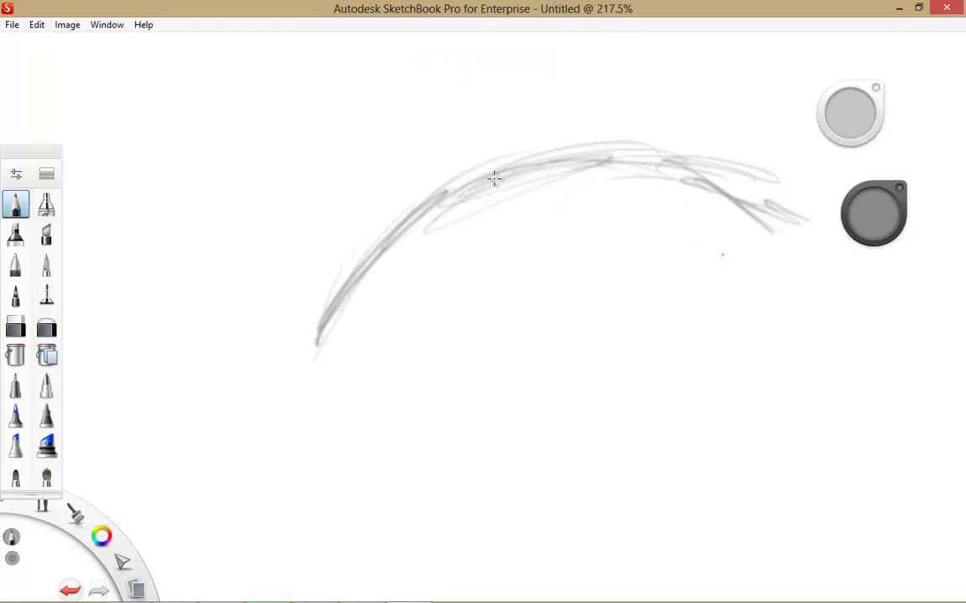
pyautogui.moveTo(350, 305)
pyautogui.mouseDown()
pyautogui.moveTo(298, 357)
pyautogui.moveTo(317, 333)
pyautogui.mouseUp()
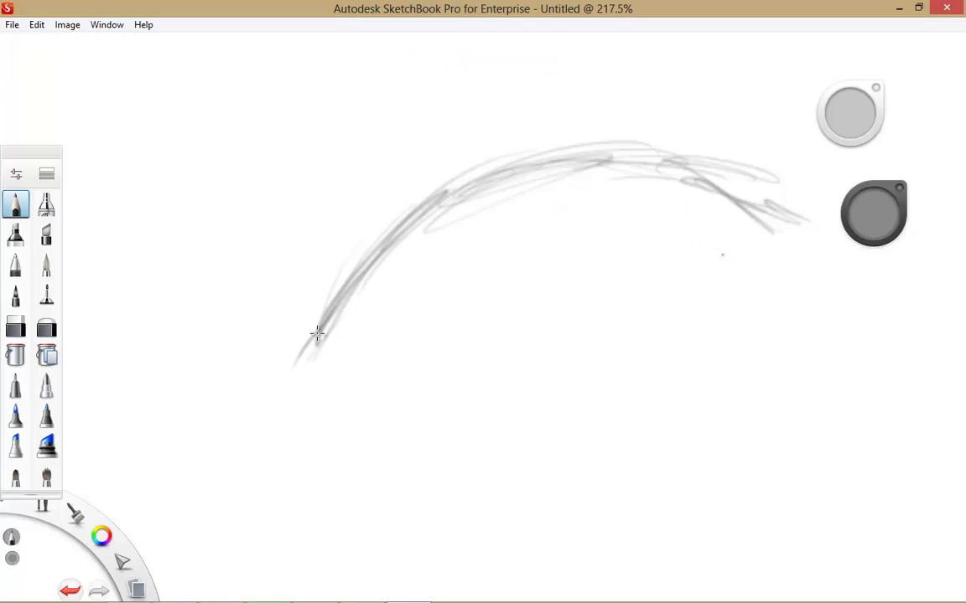
pyautogui.moveTo(285, 373)
pyautogui.mouseDown()
pyautogui.moveTo(314, 347)
pyautogui.moveTo(291, 381)
pyautogui.moveTo(304, 369)
pyautogui.moveTo(315, 382)
pyautogui.moveTo(295, 387)
pyautogui.moveTo(368, 359)
pyautogui.moveTo(317, 393)
pyautogui.moveTo(426, 355)
pyautogui.moveTo(415, 354)
pyautogui.moveTo(577, 323)
pyautogui.moveTo(534, 324)
pyautogui.moveTo(670, 312)
pyautogui.moveTo(613, 326)
pyautogui.moveTo(713, 305)
pyautogui.moveTo(648, 323)
pyautogui.moveTo(704, 286)
pyautogui.moveTo(755, 283)
pyautogui.moveTo(681, 321)
pyautogui.moveTo(692, 297)
pyautogui.moveTo(769, 267)
pyautogui.moveTo(713, 290)
pyautogui.moveTo(776, 240)
pyautogui.moveTo(725, 303)
pyautogui.moveTo(788, 220)
pyautogui.moveTo(742, 293)
pyautogui.moveTo(780, 209)
pyautogui.moveTo(782, 228)
pyautogui.moveTo(734, 183)
pyautogui.moveTo(662, 158)
pyautogui.moveTo(685, 171)
pyautogui.moveTo(600, 169)
pyautogui.moveTo(428, 261)
pyautogui.moveTo(434, 197)
pyautogui.moveTo(369, 228)
pyautogui.moveTo(376, 243)
pyautogui.moveTo(304, 381)
pyautogui.mouseUp()
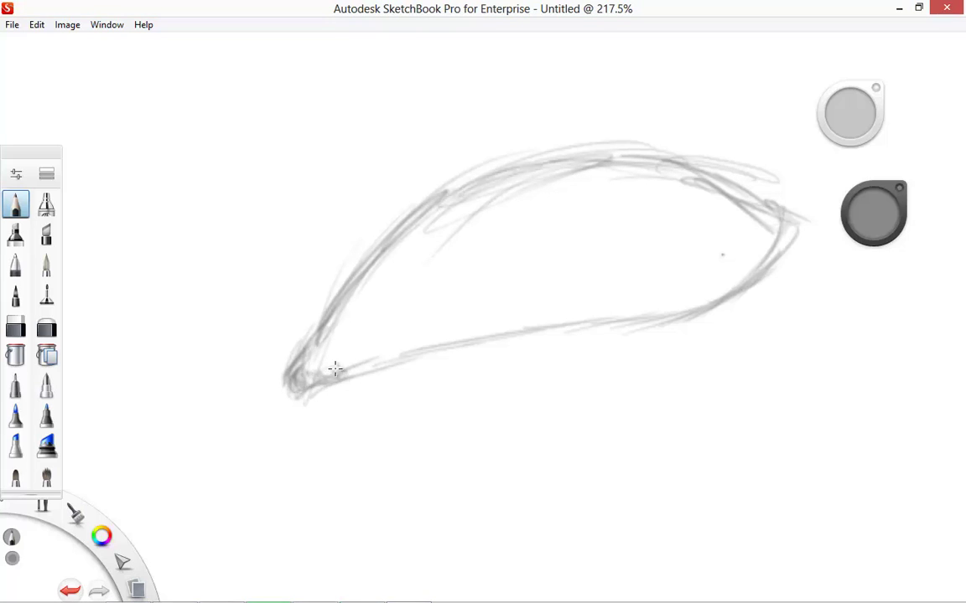
# - Draw the tear duct's boundary at the inner corner and darken the corner with short pencil strokes
pyautogui.moveTo(313, 326)
pyautogui.mouseDown()
pyautogui.moveTo(312, 362)
pyautogui.moveTo(340, 372)
pyautogui.mouseUp()
pyautogui.press('space')
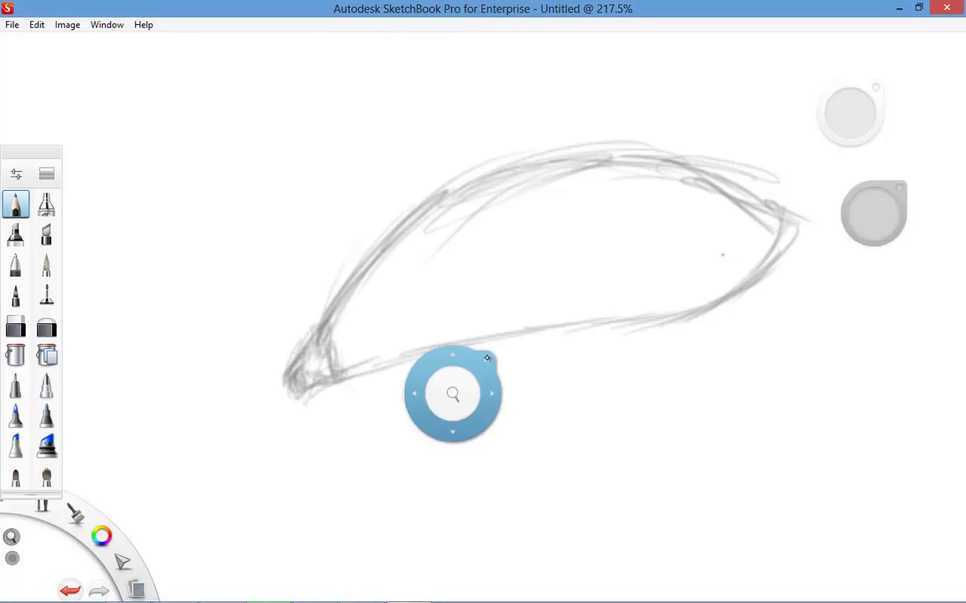
pyautogui.moveTo(453, 394)
pyautogui.mouseDown()
pyautogui.moveTo(532, 366)
pyautogui.moveTo(512, 387)
pyautogui.mouseUp()
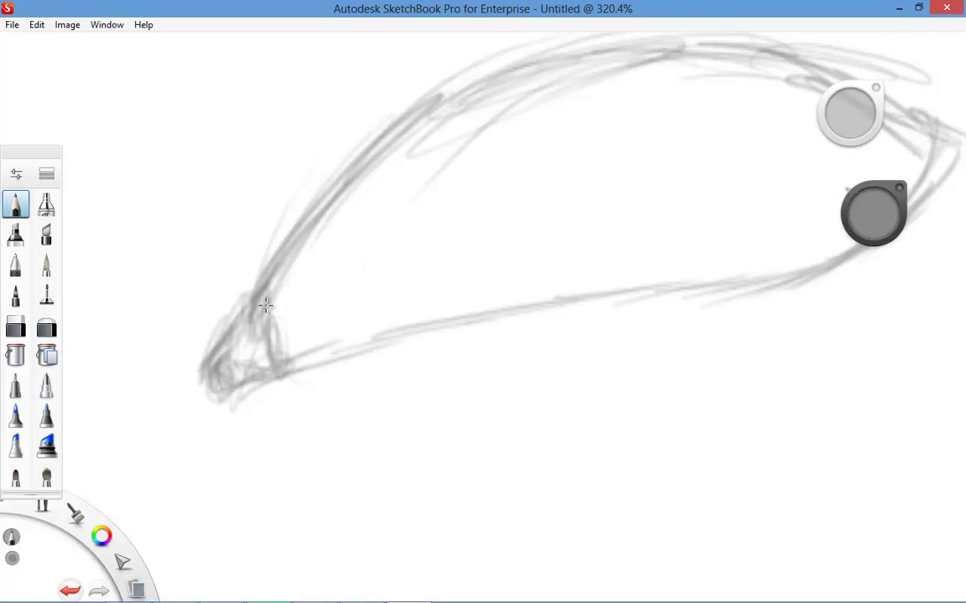
pyautogui.moveTo(265, 305)
pyautogui.mouseDown()
pyautogui.moveTo(224, 356)
pyautogui.moveTo(297, 359)
pyautogui.moveTo(352, 344)
pyautogui.moveTo(264, 274)
pyautogui.moveTo(266, 313)
pyautogui.moveTo(268, 331)
pyautogui.moveTo(282, 327)
pyautogui.moveTo(289, 359)
pyautogui.moveTo(310, 338)
pyautogui.moveTo(318, 350)
pyautogui.moveTo(349, 345)
pyautogui.moveTo(296, 304)
pyautogui.moveTo(291, 235)
pyautogui.moveTo(342, 172)
pyautogui.moveTo(316, 220)
pyautogui.moveTo(346, 200)
pyautogui.moveTo(276, 314)
pyautogui.moveTo(292, 283)
pyautogui.moveTo(291, 306)
pyautogui.moveTo(303, 311)
pyautogui.moveTo(294, 350)
pyautogui.moveTo(314, 336)
pyautogui.moveTo(292, 359)
pyautogui.mouseUp()
pyautogui.moveTo(241, 332)
pyautogui.mouseDown()
pyautogui.moveTo(217, 358)
pyautogui.moveTo(215, 381)
pyautogui.moveTo(229, 356)
pyautogui.moveTo(225, 379)
pyautogui.moveTo(245, 356)
pyautogui.moveTo(250, 368)
pyautogui.moveTo(277, 353)
pyautogui.moveTo(259, 314)
pyautogui.moveTo(266, 281)
pyautogui.moveTo(320, 205)
pyautogui.moveTo(290, 275)
pyautogui.moveTo(369, 149)
pyautogui.moveTo(308, 251)
pyautogui.moveTo(283, 337)
pyautogui.moveTo(297, 330)
pyautogui.moveTo(302, 357)
pyautogui.moveTo(341, 313)
pyautogui.moveTo(341, 340)
pyautogui.moveTo(418, 324)
pyautogui.moveTo(366, 340)
pyautogui.moveTo(474, 302)
pyautogui.moveTo(341, 346)
pyautogui.moveTo(308, 304)
pyautogui.mouseUp()
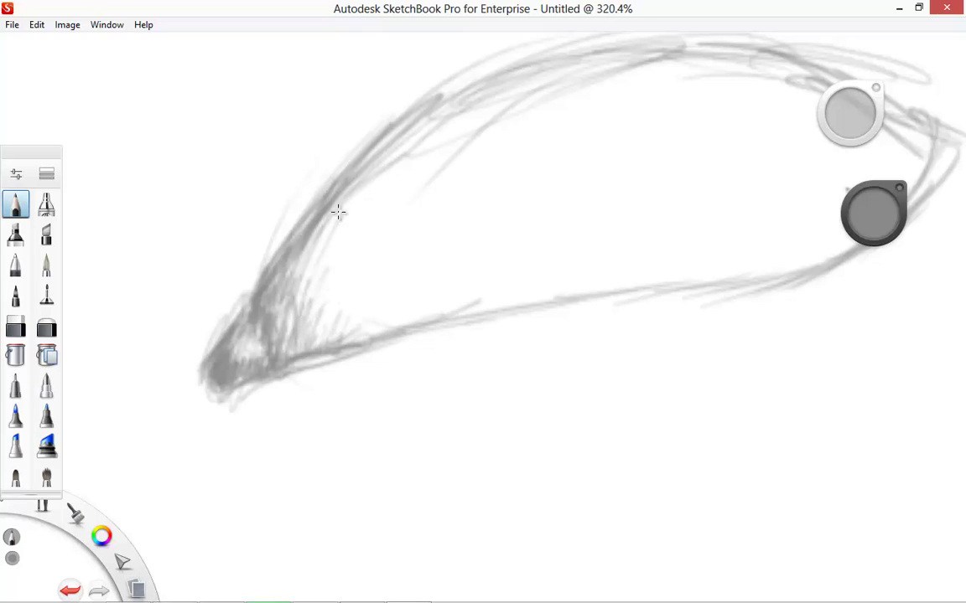
# - Hatch a shadow beside the tear duct and up along the inner part of the upper lid
pyautogui.moveTo(338, 212); pyautogui.dragTo(302, 327)
pyautogui.moveTo(333, 234); pyautogui.dragTo(317, 298)
pyautogui.moveTo(332, 257); pyautogui.dragTo(306, 342)
pyautogui.moveTo(338, 283); pyautogui.dragTo(324, 344)
pyautogui.moveTo(350, 308); pyautogui.dragTo(338, 342)
pyautogui.moveTo(347, 204); pyautogui.dragTo(330, 261)
pyautogui.moveTo(423, 132); pyautogui.dragTo(338, 232)
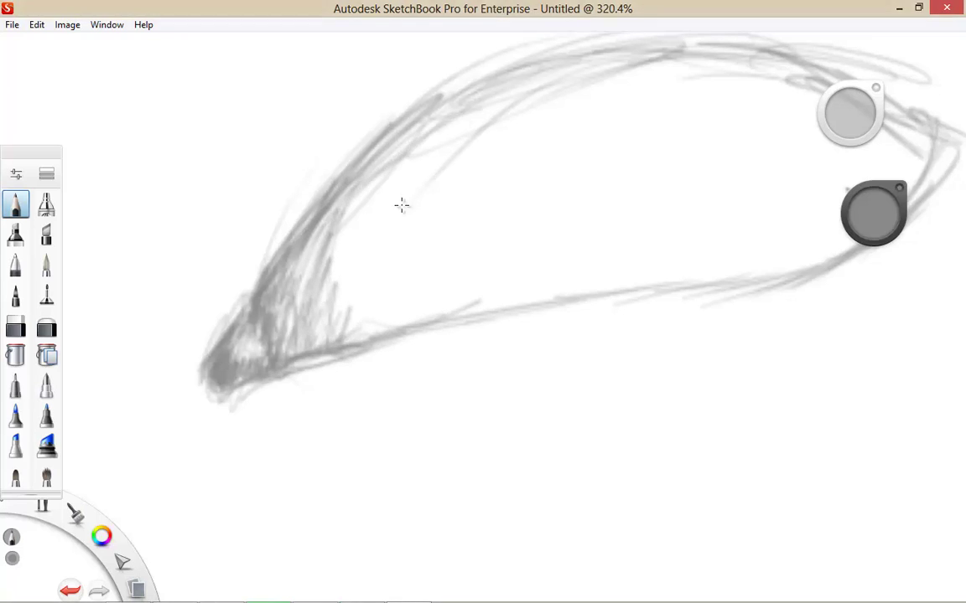
# - Reinforce the outer corner of the eye with extra strokes along the upper lid and the lower lid's curve
pyautogui.moveTo(402, 205); pyautogui.dragTo(551, 189)
pyautogui.scroll(-5, 640, 294)
pyautogui.moveTo(698, 295); pyautogui.dragTo(610, 385)
pyautogui.moveTo(675, 192)
pyautogui.mouseDown()
pyautogui.moveTo(522, 181)
pyautogui.moveTo(336, 222)
pyautogui.moveTo(320, 252)
pyautogui.moveTo(369, 258)
pyautogui.moveTo(573, 232)
pyautogui.mouseUp()
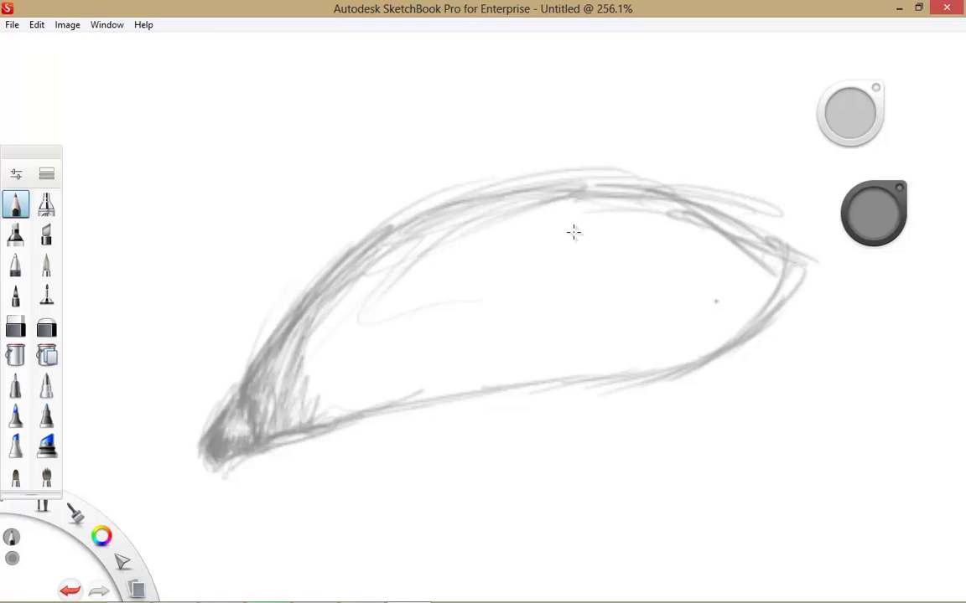
pyautogui.moveTo(745, 236); pyautogui.dragTo(770, 248)
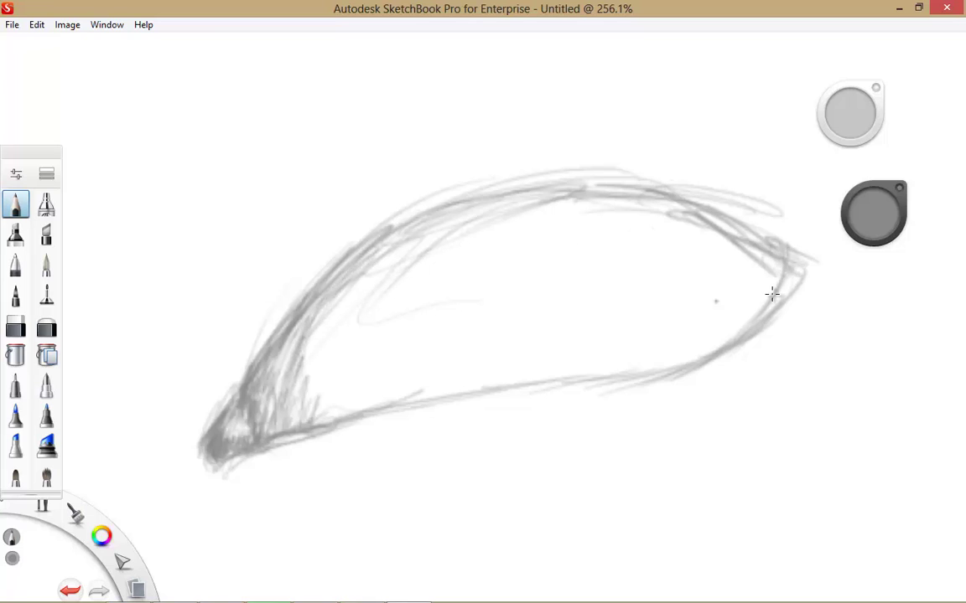
pyautogui.moveTo(772, 294); pyautogui.dragTo(731, 347)
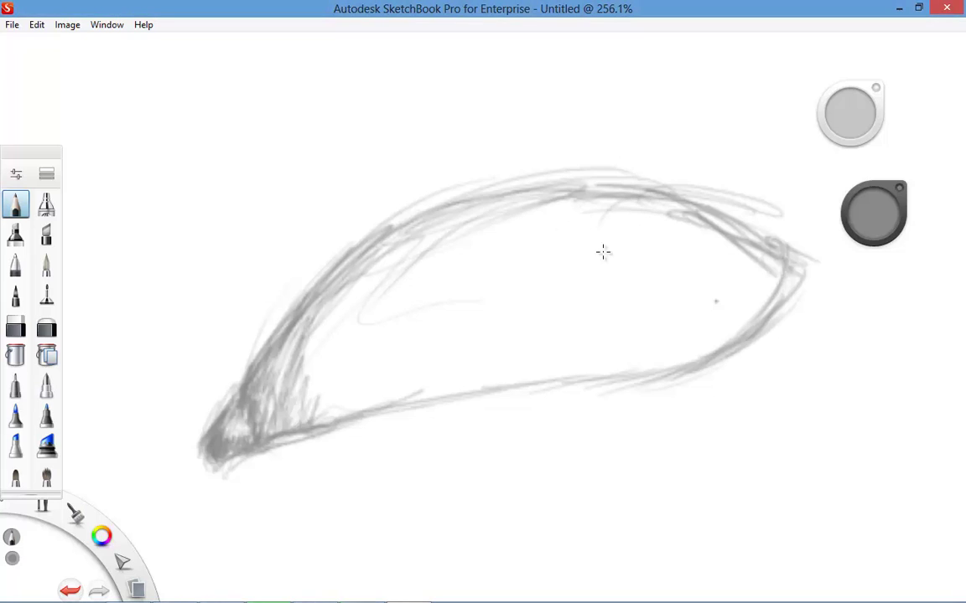
# - Outline a round iris touching both lids near the outer corner and fill in a round pupil at its center
pyautogui.moveTo(622, 200)
pyautogui.mouseDown()
pyautogui.moveTo(584, 262)
pyautogui.moveTo(589, 330)
pyautogui.moveTo(606, 250)
pyautogui.moveTo(561, 252)
pyautogui.moveTo(601, 191)
pyautogui.moveTo(582, 252)
pyautogui.moveTo(587, 210)
pyautogui.moveTo(601, 267)
pyautogui.moveTo(589, 236)
pyautogui.moveTo(595, 329)
pyautogui.moveTo(623, 329)
pyautogui.moveTo(570, 319)
pyautogui.mouseUp()
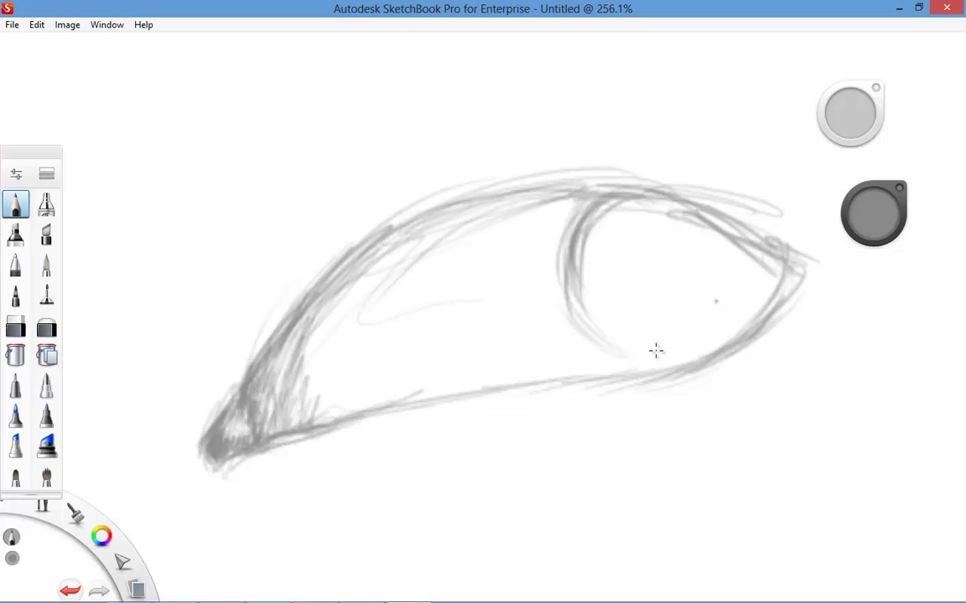
pyautogui.moveTo(656, 350)
pyautogui.mouseDown()
pyautogui.moveTo(623, 347)
pyautogui.moveTo(610, 329)
pyautogui.moveTo(676, 352)
pyautogui.moveTo(648, 360)
pyautogui.moveTo(710, 352)
pyautogui.moveTo(682, 358)
pyautogui.moveTo(696, 341)
pyautogui.moveTo(747, 334)
pyautogui.mouseUp()
pyautogui.moveTo(683, 356)
pyautogui.mouseDown()
pyautogui.moveTo(745, 314)
pyautogui.moveTo(744, 328)
pyautogui.moveTo(685, 371)
pyautogui.mouseUp()
pyautogui.moveTo(731, 304)
pyautogui.mouseDown()
pyautogui.moveTo(764, 302)
pyautogui.moveTo(716, 359)
pyautogui.moveTo(729, 283)
pyautogui.moveTo(765, 269)
pyautogui.moveTo(756, 316)
pyautogui.moveTo(728, 347)
pyautogui.moveTo(717, 316)
pyautogui.moveTo(743, 252)
pyautogui.mouseUp()
pyautogui.moveTo(750, 319)
pyautogui.mouseDown()
pyautogui.moveTo(733, 235)
pyautogui.moveTo(743, 235)
pyautogui.moveTo(750, 304)
pyautogui.mouseUp()
pyautogui.moveTo(604, 194)
pyautogui.mouseDown()
pyautogui.moveTo(682, 195)
pyautogui.moveTo(618, 242)
pyautogui.mouseUp()
pyautogui.moveTo(658, 289)
pyautogui.mouseDown()
pyautogui.moveTo(688, 280)
pyautogui.moveTo(671, 284)
pyautogui.moveTo(679, 257)
pyautogui.moveTo(650, 244)
pyautogui.moveTo(645, 281)
pyautogui.moveTo(658, 300)
pyautogui.moveTo(684, 278)
pyautogui.moveTo(648, 255)
pyautogui.moveTo(666, 255)
pyautogui.moveTo(643, 256)
pyautogui.moveTo(637, 287)
pyautogui.mouseUp()
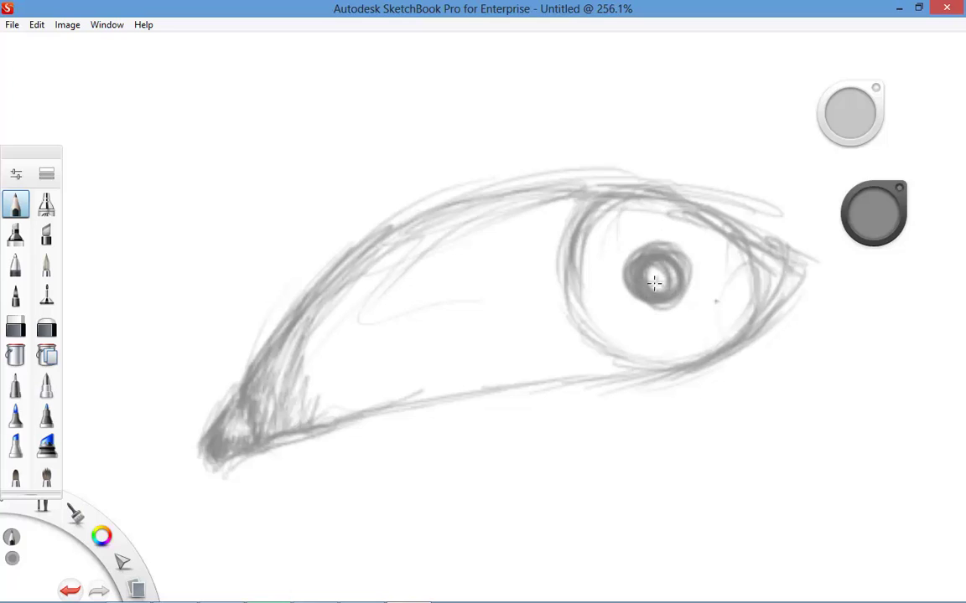
pyautogui.moveTo(659, 289)
pyautogui.mouseDown()
pyautogui.moveTo(646, 272)
pyautogui.moveTo(663, 253)
pyautogui.mouseUp()
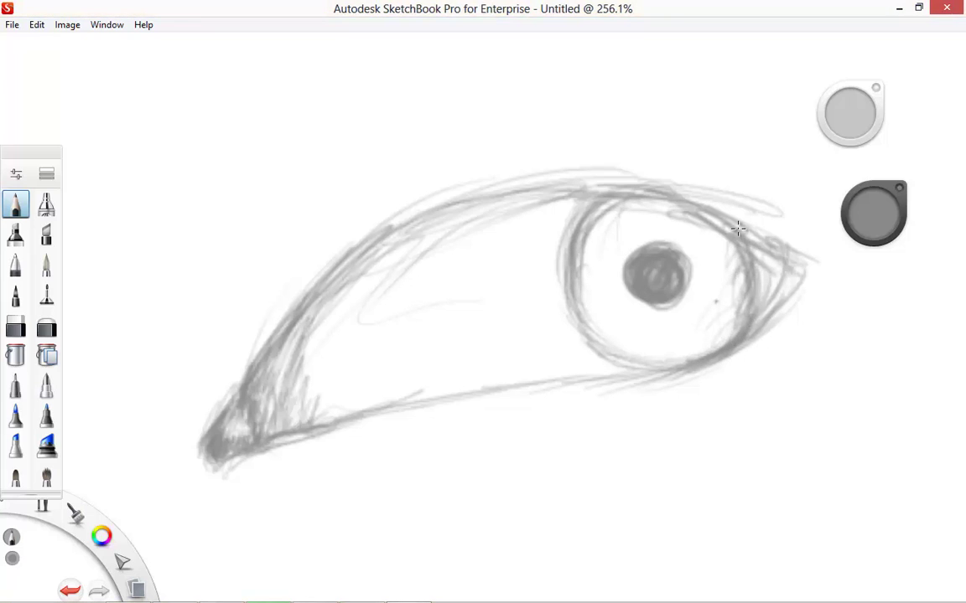
# - Shade the iris with dense pencil hatching around the pupil and down its outer side, leaving the lower part light
pyautogui.moveTo(685, 252); pyautogui.dragTo(701, 224)
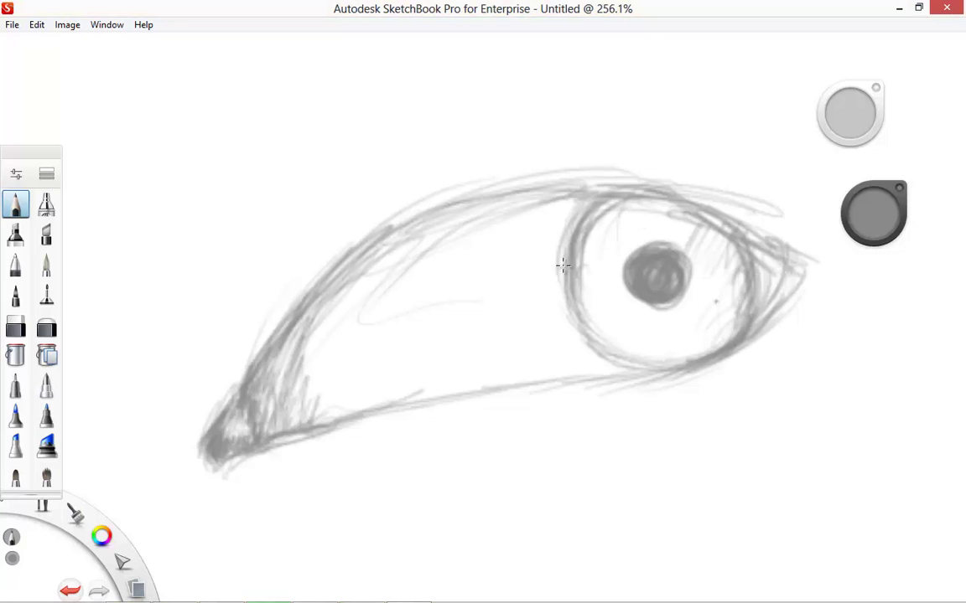
pyautogui.moveTo(563, 266)
pyautogui.mouseDown()
pyautogui.moveTo(618, 200)
pyautogui.moveTo(580, 246)
pyautogui.moveTo(601, 239)
pyautogui.moveTo(619, 193)
pyautogui.mouseUp()
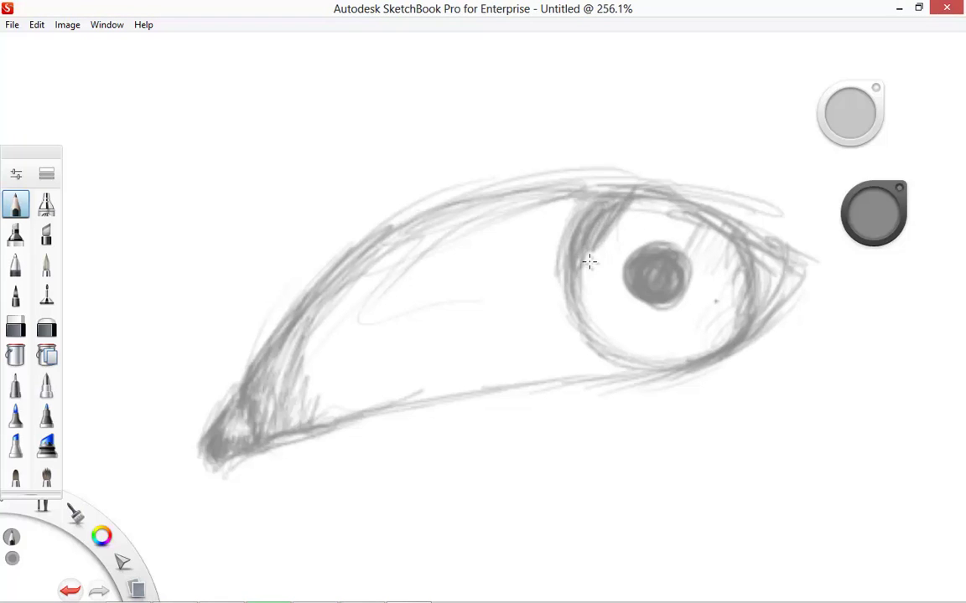
pyautogui.moveTo(589, 261)
pyautogui.mouseDown()
pyautogui.moveTo(608, 216)
pyautogui.moveTo(601, 247)
pyautogui.moveTo(638, 195)
pyautogui.moveTo(612, 250)
pyautogui.moveTo(635, 219)
pyautogui.moveTo(596, 226)
pyautogui.moveTo(594, 264)
pyautogui.moveTo(653, 199)
pyautogui.moveTo(634, 249)
pyautogui.moveTo(645, 261)
pyautogui.moveTo(660, 206)
pyautogui.moveTo(637, 238)
pyautogui.moveTo(656, 219)
pyautogui.moveTo(646, 252)
pyautogui.moveTo(654, 259)
pyautogui.moveTo(679, 215)
pyautogui.moveTo(665, 269)
pyautogui.moveTo(692, 223)
pyautogui.moveTo(711, 219)
pyautogui.moveTo(688, 266)
pyautogui.moveTo(696, 265)
pyautogui.moveTo(692, 210)
pyautogui.mouseUp()
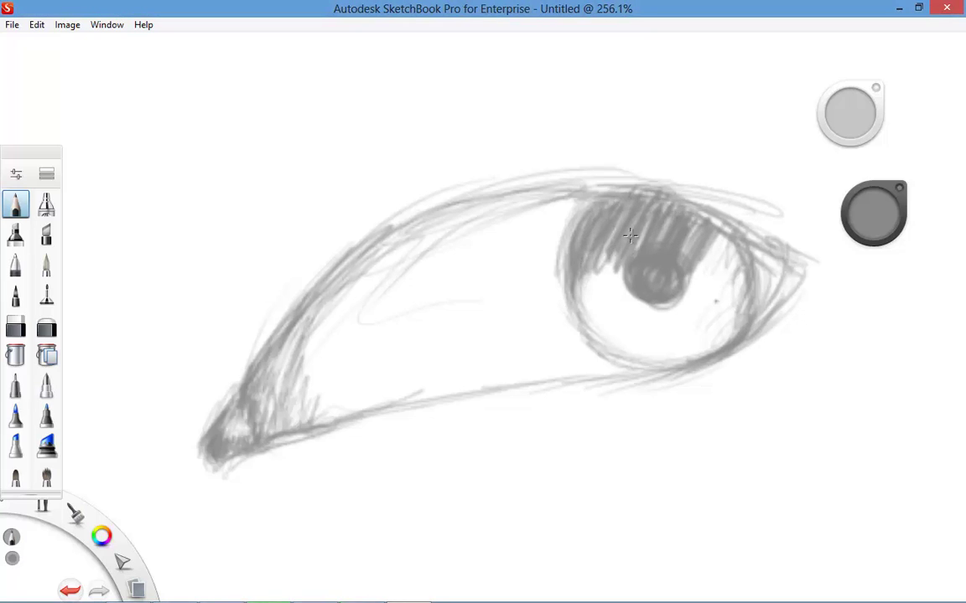
pyautogui.moveTo(698, 286)
pyautogui.mouseDown()
pyautogui.moveTo(748, 238)
pyautogui.moveTo(734, 292)
pyautogui.moveTo(745, 270)
pyautogui.moveTo(742, 304)
pyautogui.moveTo(723, 355)
pyautogui.moveTo(709, 341)
pyautogui.moveTo(739, 284)
pyautogui.moveTo(732, 311)
pyautogui.moveTo(736, 293)
pyautogui.moveTo(721, 264)
pyautogui.moveTo(705, 315)
pyautogui.moveTo(735, 254)
pyautogui.moveTo(710, 268)
pyautogui.moveTo(717, 246)
pyautogui.moveTo(680, 315)
pyautogui.moveTo(669, 248)
pyautogui.moveTo(652, 225)
pyautogui.moveTo(593, 290)
pyautogui.moveTo(596, 258)
pyautogui.moveTo(585, 256)
pyautogui.moveTo(575, 281)
pyautogui.moveTo(598, 303)
pyautogui.moveTo(639, 254)
pyautogui.moveTo(701, 255)
pyautogui.moveTo(711, 317)
pyautogui.moveTo(727, 292)
pyautogui.moveTo(734, 319)
pyautogui.mouseUp()
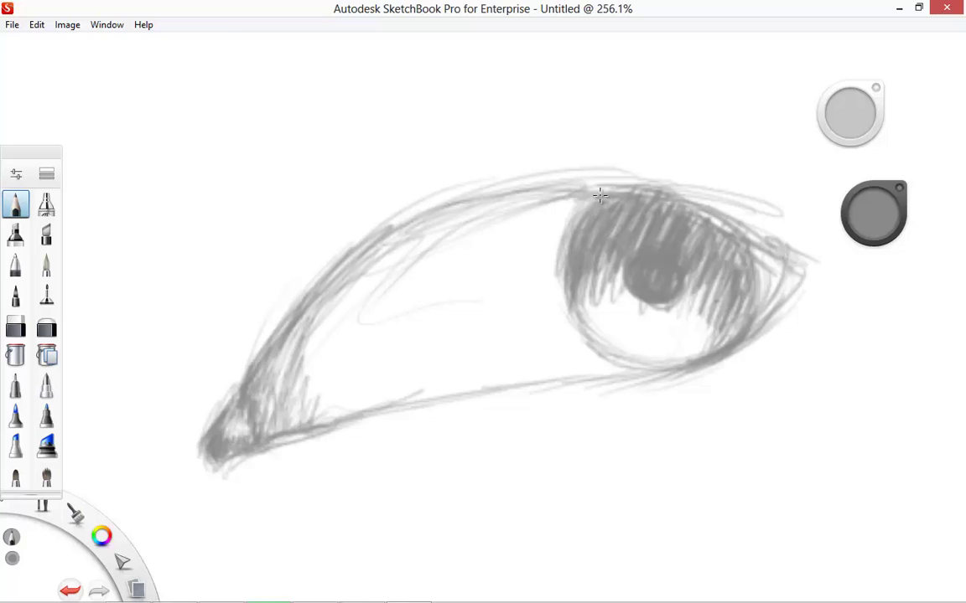
pyautogui.moveTo(567, 243)
pyautogui.mouseDown()
pyautogui.moveTo(562, 274)
pyautogui.moveTo(570, 318)
pyautogui.moveTo(564, 299)
pyautogui.moveTo(632, 372)
pyautogui.moveTo(662, 373)
pyautogui.moveTo(649, 361)
pyautogui.moveTo(733, 338)
pyautogui.moveTo(756, 297)
pyautogui.moveTo(750, 252)
pyautogui.moveTo(727, 237)
pyautogui.mouseUp()
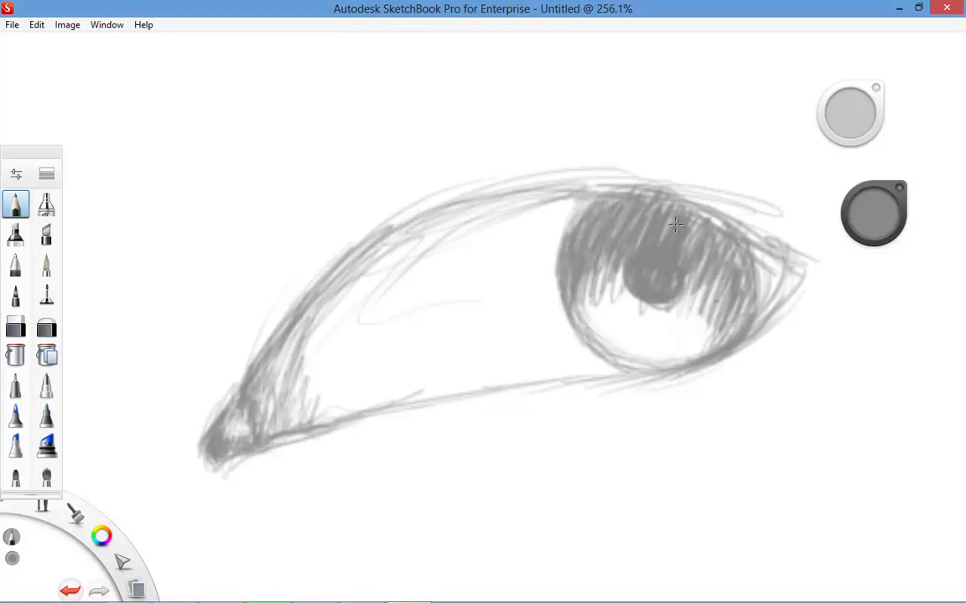
pyautogui.moveTo(683, 282)
pyautogui.mouseDown()
pyautogui.moveTo(717, 244)
pyautogui.moveTo(743, 228)
pyautogui.moveTo(733, 285)
pyautogui.moveTo(744, 282)
pyautogui.moveTo(746, 295)
pyautogui.moveTo(732, 332)
pyautogui.moveTo(733, 304)
pyautogui.moveTo(702, 311)
pyautogui.mouseUp()
pyautogui.moveTo(574, 270); pyautogui.dragTo(557, 262)
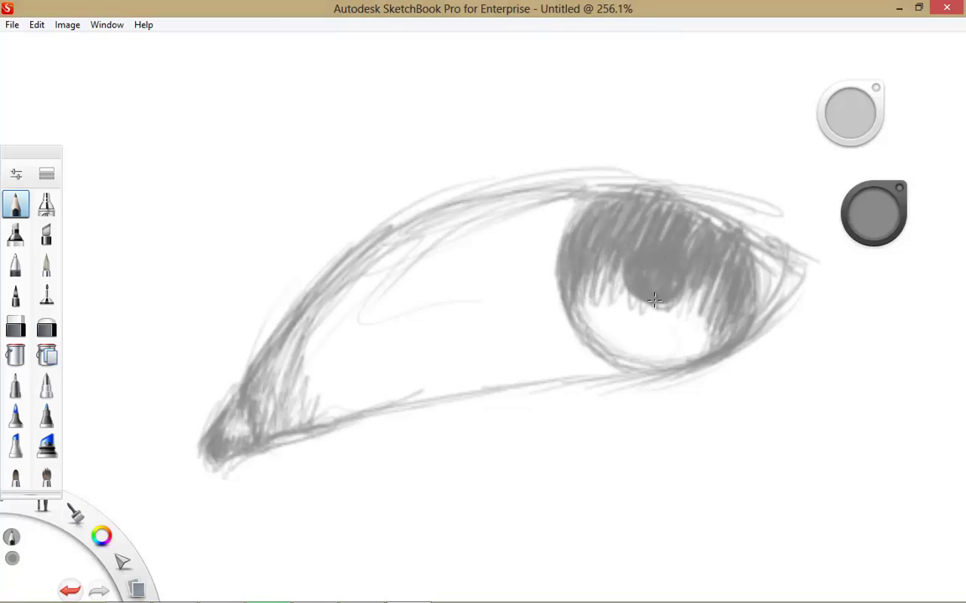
# - Fill the light lower part of the iris with soft hatching and deepen the hatching on its outer side
pyautogui.moveTo(654, 299)
pyautogui.mouseDown()
pyautogui.moveTo(697, 272)
pyautogui.moveTo(712, 275)
pyautogui.moveTo(701, 343)
pyautogui.mouseUp()
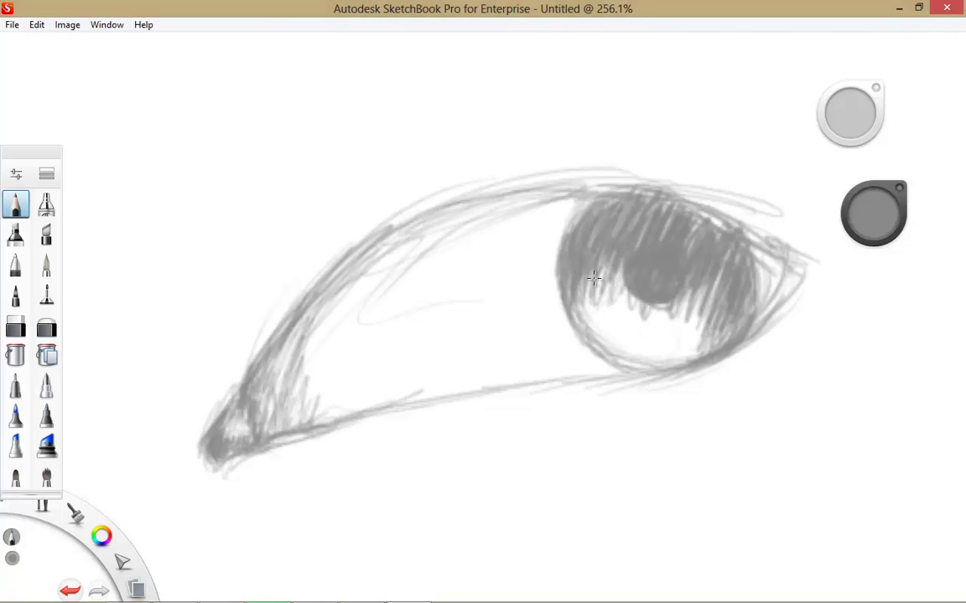
pyautogui.moveTo(611, 309)
pyautogui.mouseDown()
pyautogui.moveTo(630, 354)
pyautogui.moveTo(650, 369)
pyautogui.moveTo(691, 342)
pyautogui.moveTo(709, 347)
pyautogui.moveTo(689, 361)
pyautogui.moveTo(684, 347)
pyautogui.moveTo(675, 364)
pyautogui.moveTo(678, 338)
pyautogui.moveTo(668, 345)
pyautogui.moveTo(682, 298)
pyautogui.moveTo(643, 350)
pyautogui.moveTo(629, 345)
pyautogui.moveTo(641, 313)
pyautogui.moveTo(634, 284)
pyautogui.moveTo(595, 330)
pyautogui.moveTo(597, 306)
pyautogui.moveTo(587, 309)
pyautogui.moveTo(610, 253)
pyautogui.moveTo(652, 292)
pyautogui.mouseUp()
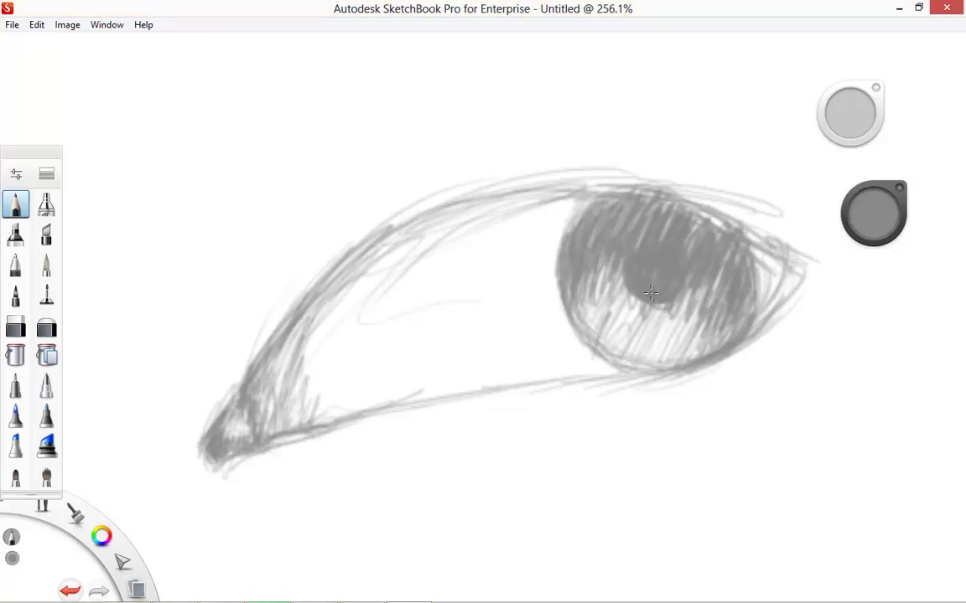
pyautogui.moveTo(732, 291)
pyautogui.mouseDown()
pyautogui.moveTo(751, 320)
pyautogui.moveTo(754, 239)
pyautogui.moveTo(758, 252)
pyautogui.moveTo(705, 224)
pyautogui.moveTo(673, 220)
pyautogui.mouseUp()
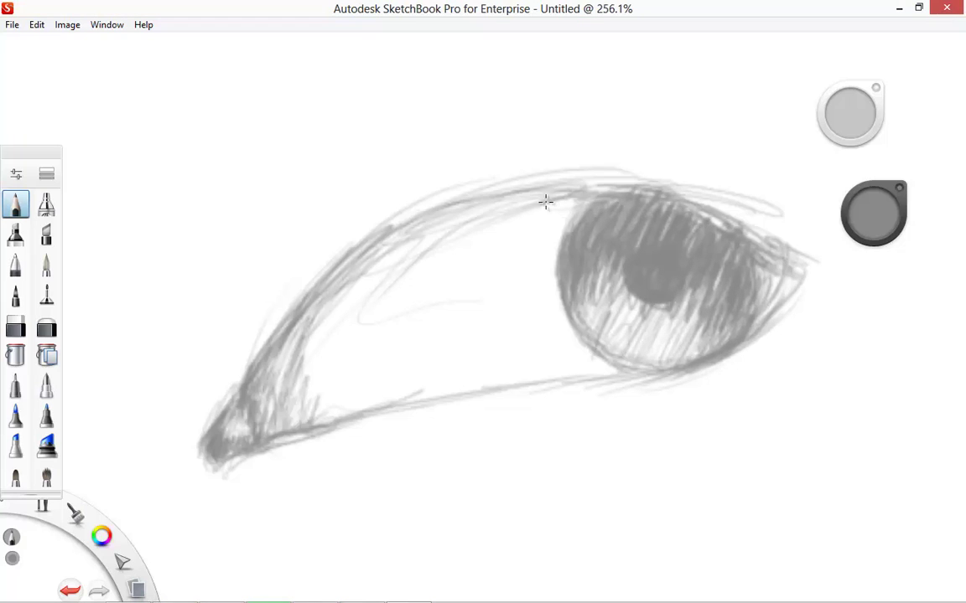
# - Hatch light shadows on the white of the eye along the inner upper lid and the inner part of the lower lid
pyautogui.moveTo(327, 325)
pyautogui.mouseDown()
pyautogui.moveTo(392, 233)
pyautogui.moveTo(314, 331)
pyautogui.moveTo(507, 208)
pyautogui.moveTo(552, 200)
pyautogui.moveTo(253, 419)
pyautogui.mouseUp()
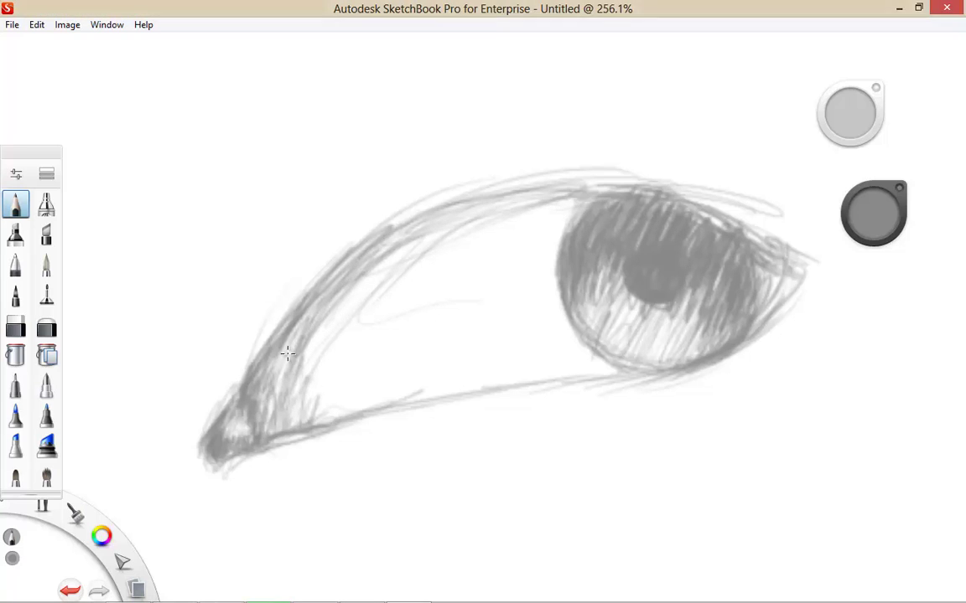
pyautogui.moveTo(295, 369)
pyautogui.mouseDown()
pyautogui.moveTo(315, 352)
pyautogui.moveTo(305, 403)
pyautogui.moveTo(319, 389)
pyautogui.moveTo(325, 429)
pyautogui.moveTo(353, 397)
pyautogui.moveTo(379, 410)
pyautogui.moveTo(405, 385)
pyautogui.moveTo(439, 388)
pyautogui.mouseUp()
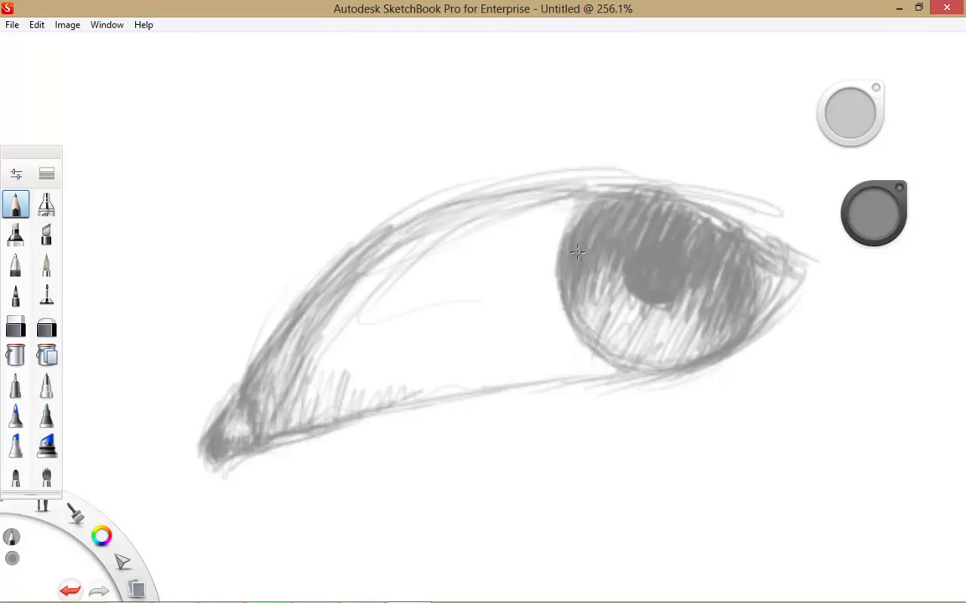
pyautogui.moveTo(567, 218)
pyautogui.mouseDown()
pyautogui.moveTo(543, 184)
pyautogui.moveTo(488, 221)
pyautogui.moveTo(430, 219)
pyautogui.mouseUp()
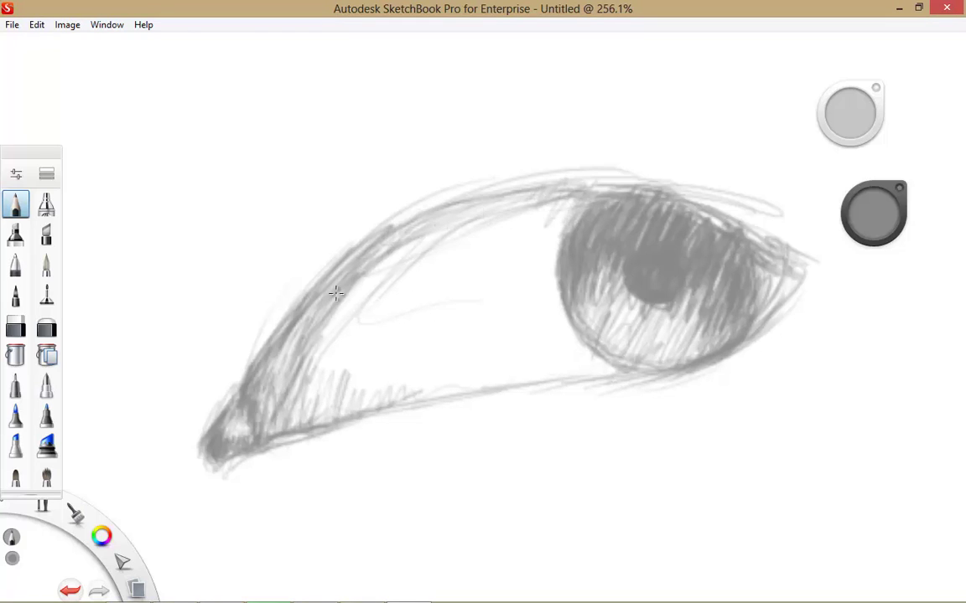
pyautogui.moveTo(343, 297)
pyautogui.mouseDown()
pyautogui.moveTo(324, 382)
pyautogui.moveTo(308, 367)
pyautogui.moveTo(334, 377)
pyautogui.moveTo(302, 356)
pyautogui.mouseUp()
pyautogui.moveTo(337, 445); pyautogui.dragTo(422, 386)
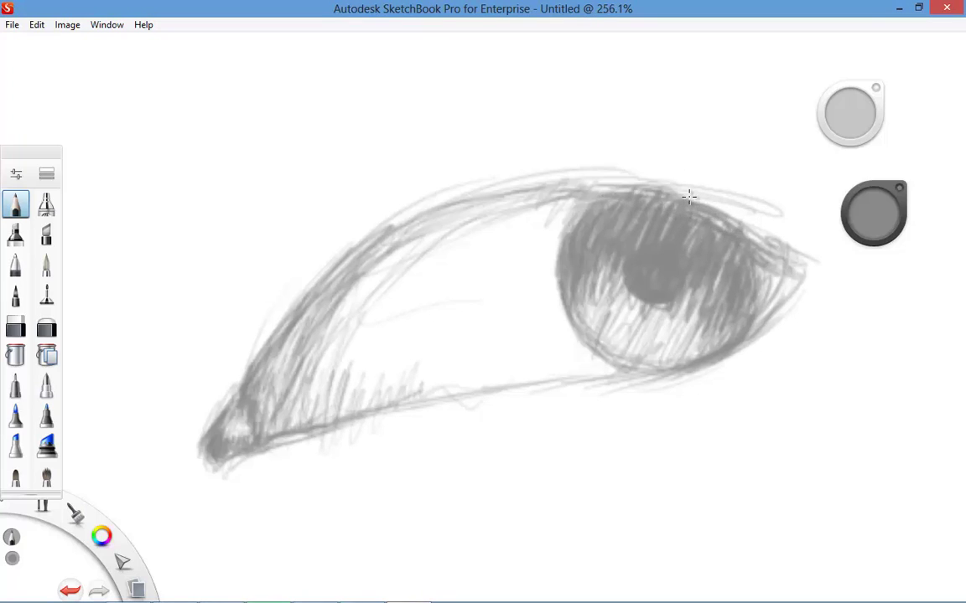
# - Darken the upper lid line above the iris and carry it out to the outer corner of the eye
pyautogui.moveTo(689, 196)
pyautogui.mouseDown()
pyautogui.moveTo(483, 196)
pyautogui.moveTo(355, 267)
pyautogui.moveTo(515, 198)
pyautogui.mouseUp()
pyautogui.moveTo(612, 186)
pyautogui.mouseDown()
pyautogui.moveTo(729, 207)
pyautogui.moveTo(782, 254)
pyautogui.moveTo(782, 222)
pyautogui.moveTo(803, 267)
pyautogui.mouseUp()
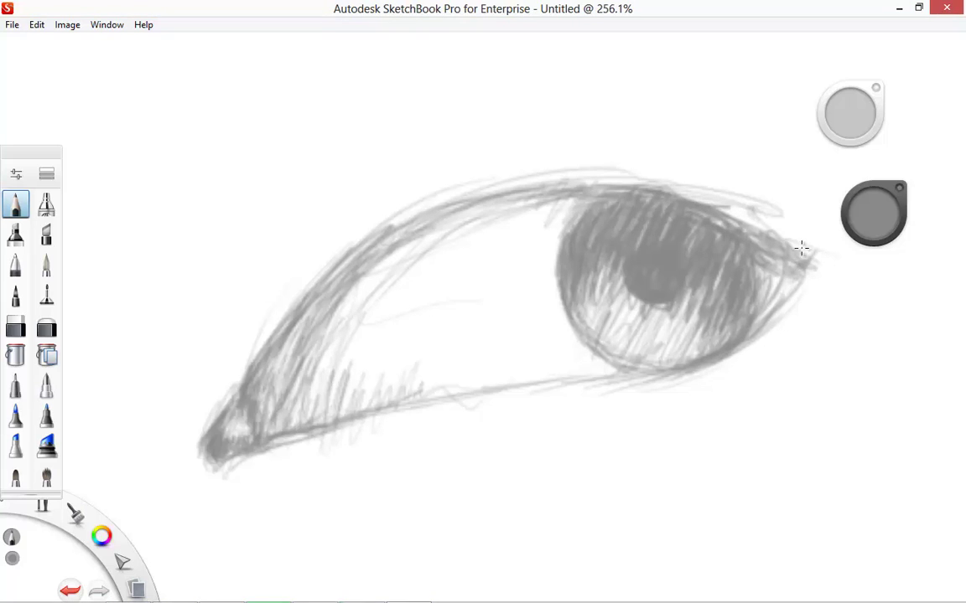
pyautogui.moveTo(702, 215)
pyautogui.mouseDown()
pyautogui.moveTo(692, 229)
pyautogui.moveTo(806, 246)
pyautogui.mouseUp()
# - Sketch the upper eyelid crease as an arc above the lid, from the outer corner toward the inner corner
pyautogui.moveTo(765, 204)
pyautogui.mouseDown()
pyautogui.moveTo(746, 193)
pyautogui.moveTo(780, 209)
pyautogui.moveTo(708, 184)
pyautogui.moveTo(758, 179)
pyautogui.moveTo(573, 148)
pyautogui.moveTo(608, 154)
pyautogui.moveTo(556, 148)
pyautogui.moveTo(489, 170)
pyautogui.mouseUp()
pyautogui.moveTo(741, 175)
pyautogui.mouseDown()
pyautogui.moveTo(556, 145)
pyautogui.moveTo(335, 186)
pyautogui.mouseUp()
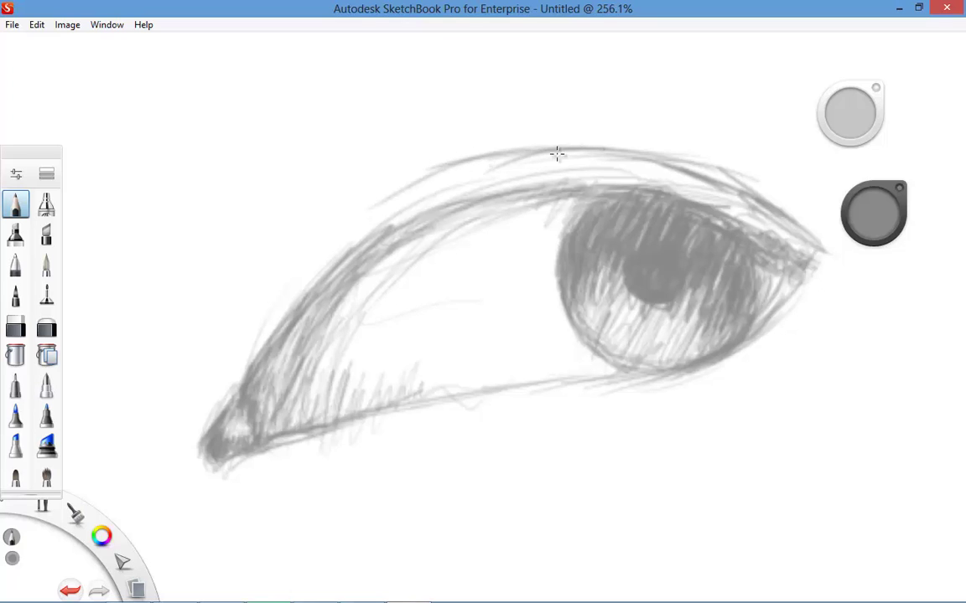
pyautogui.moveTo(494, 150); pyautogui.dragTo(302, 208)
pyautogui.moveTo(444, 155); pyautogui.dragTo(312, 195)
pyautogui.moveTo(510, 147)
pyautogui.mouseDown()
pyautogui.moveTo(351, 208)
pyautogui.moveTo(214, 358)
pyautogui.moveTo(314, 209)
pyautogui.mouseUp()
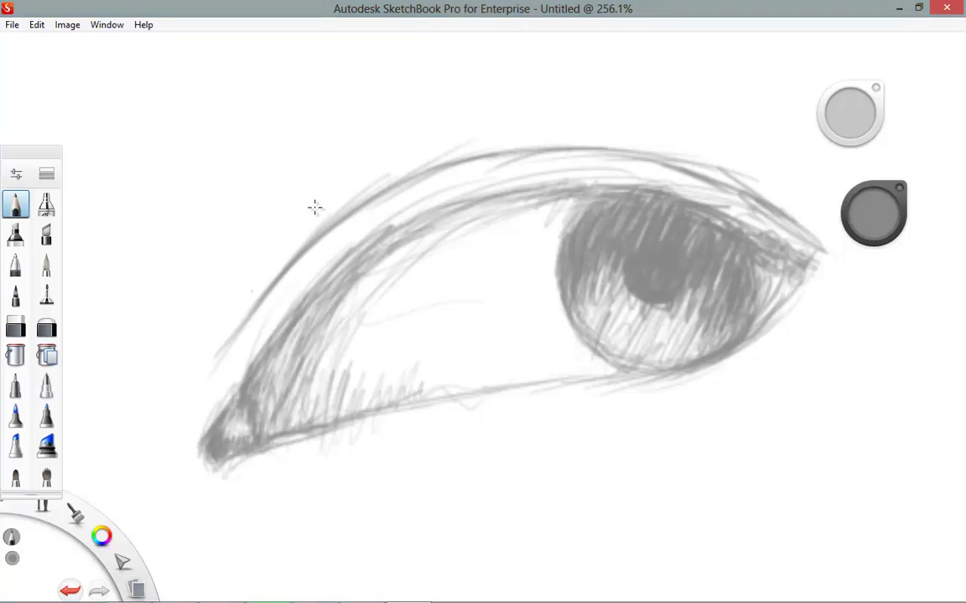
# - Hatch the band between the eyelid crease and the upper lid, making it densest toward the inner corner
pyautogui.moveTo(301, 336)
pyautogui.mouseDown()
pyautogui.moveTo(332, 254)
pyautogui.moveTo(266, 361)
pyautogui.mouseUp()
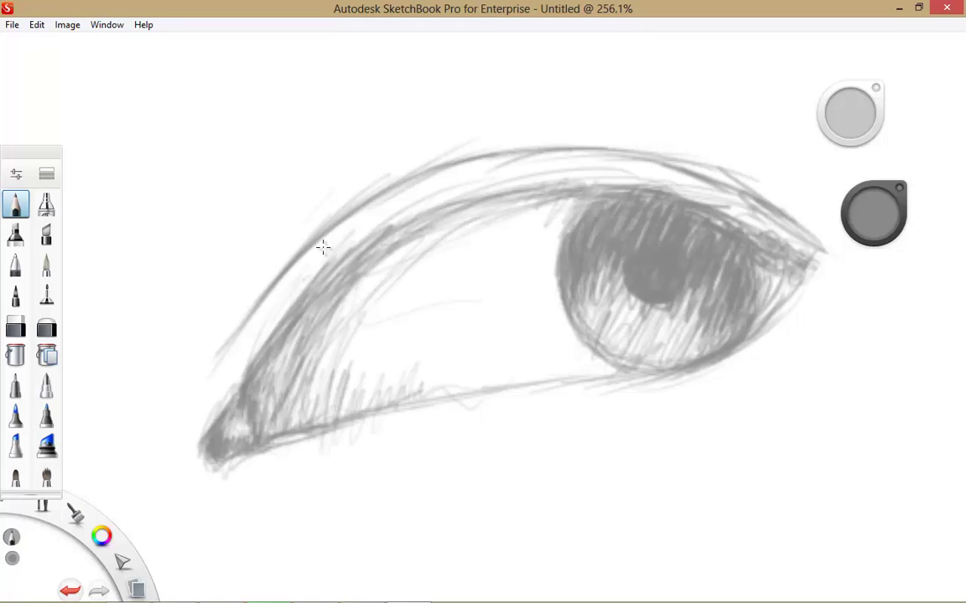
pyautogui.moveTo(307, 241); pyautogui.dragTo(221, 361)
pyautogui.moveTo(285, 272)
pyautogui.mouseDown()
pyautogui.moveTo(234, 362)
pyautogui.moveTo(315, 263)
pyautogui.moveTo(289, 299)
pyautogui.moveTo(325, 218)
pyautogui.moveTo(358, 210)
pyautogui.moveTo(324, 242)
pyautogui.moveTo(287, 314)
pyautogui.moveTo(298, 268)
pyautogui.moveTo(233, 329)
pyautogui.moveTo(199, 385)
pyautogui.mouseUp()
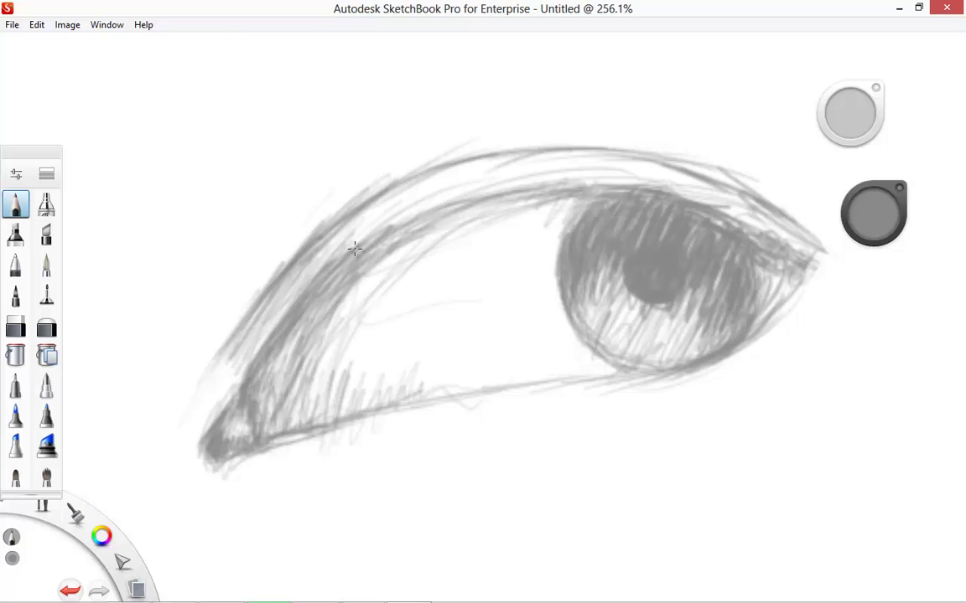
pyautogui.moveTo(354, 249)
pyautogui.mouseDown()
pyautogui.moveTo(425, 209)
pyautogui.moveTo(376, 172)
pyautogui.moveTo(383, 191)
pyautogui.moveTo(490, 153)
pyautogui.moveTo(572, 153)
pyautogui.mouseUp()
pyautogui.moveTo(754, 230)
pyautogui.mouseDown()
pyautogui.moveTo(776, 242)
pyautogui.moveTo(742, 218)
pyautogui.mouseUp()
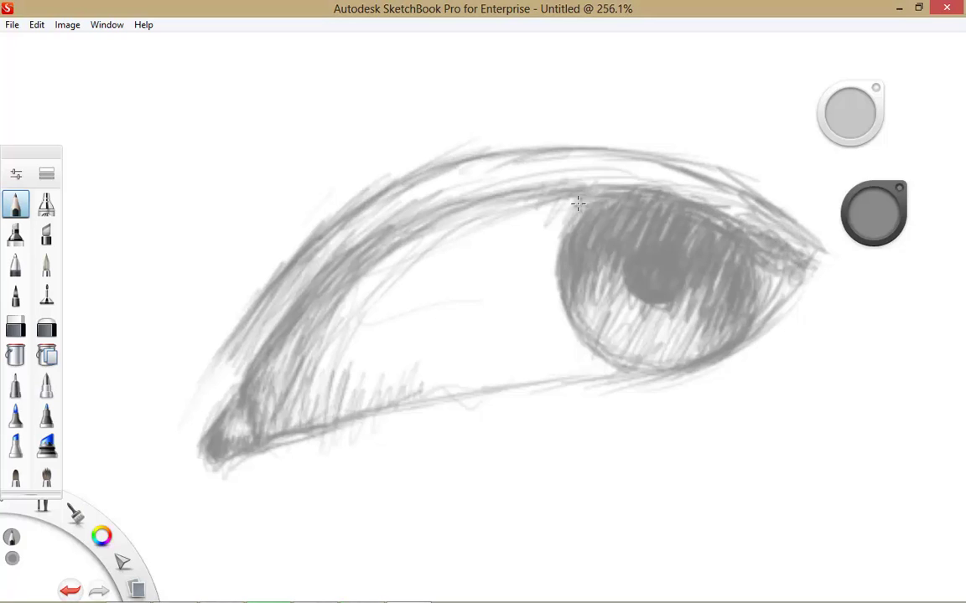
pyautogui.moveTo(620, 175)
pyautogui.mouseDown()
pyautogui.moveTo(585, 167)
pyautogui.moveTo(403, 228)
pyautogui.mouseUp()
pyautogui.moveTo(400, 184)
pyautogui.mouseDown()
pyautogui.moveTo(298, 241)
pyautogui.moveTo(381, 215)
pyautogui.mouseUp()
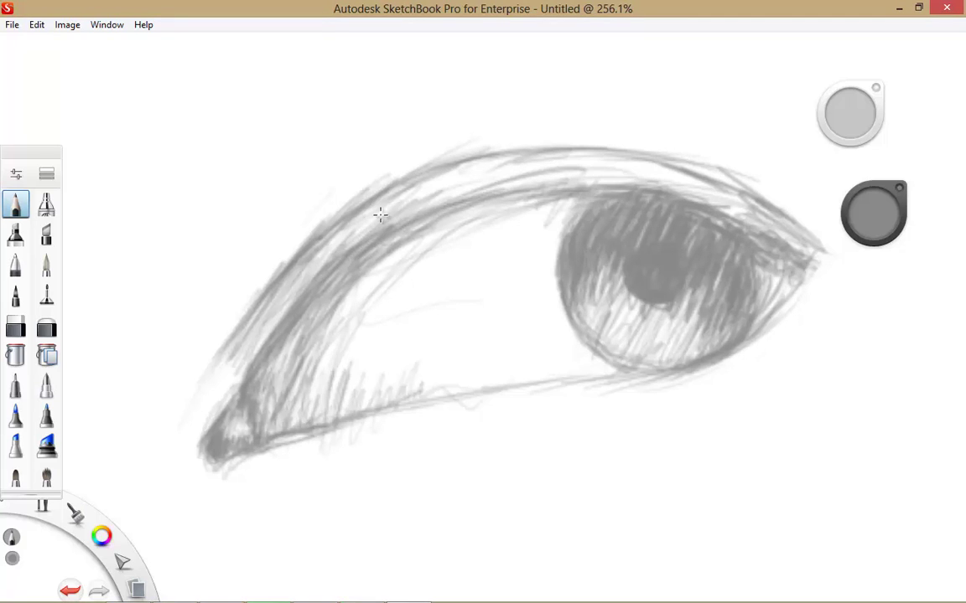
pyautogui.moveTo(440, 176)
pyautogui.mouseDown()
pyautogui.moveTo(510, 146)
pyautogui.moveTo(620, 146)
pyautogui.moveTo(675, 168)
pyautogui.moveTo(609, 147)
pyautogui.moveTo(463, 161)
pyautogui.moveTo(314, 269)
pyautogui.moveTo(350, 197)
pyautogui.moveTo(214, 363)
pyautogui.moveTo(227, 374)
pyautogui.mouseUp()
pyautogui.moveTo(338, 286); pyautogui.dragTo(242, 442)
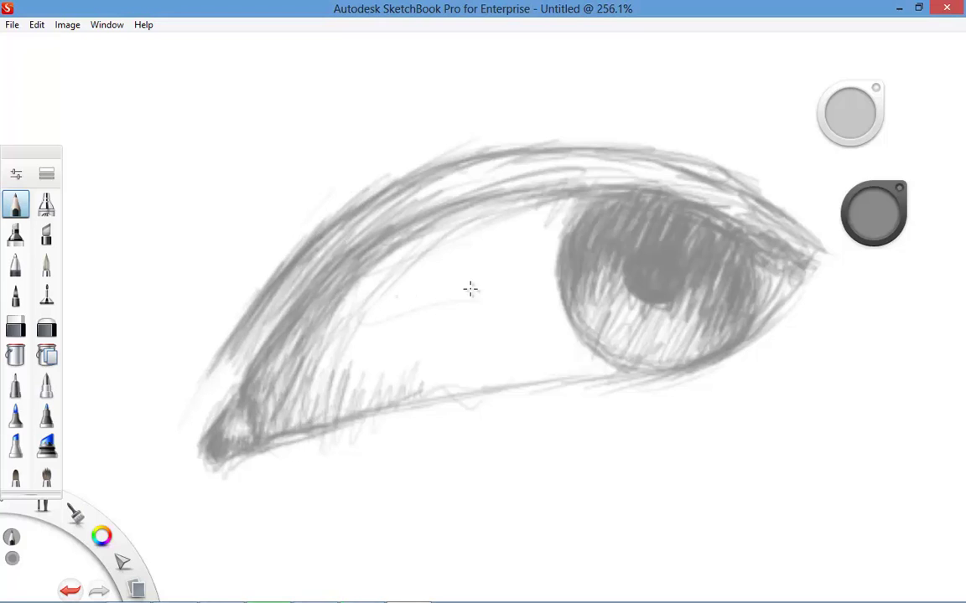
# - Sketch and hatch a fold below the outer lower lid, and add shading to the outer corner and the eye white beside the iris
pyautogui.moveTo(811, 267)
pyautogui.mouseDown()
pyautogui.moveTo(772, 297)
pyautogui.moveTo(803, 261)
pyautogui.mouseUp()
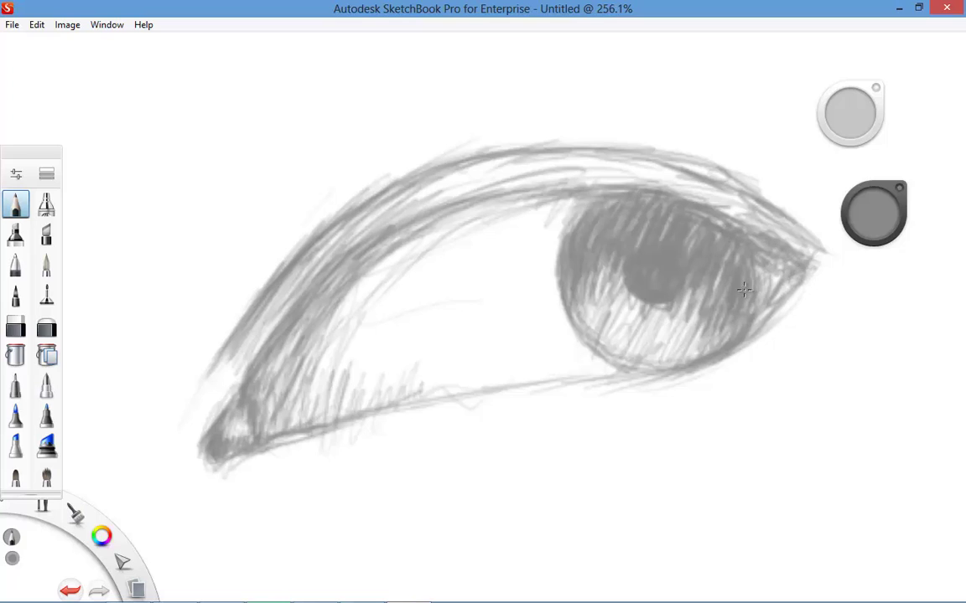
pyautogui.moveTo(676, 370); pyautogui.dragTo(611, 376)
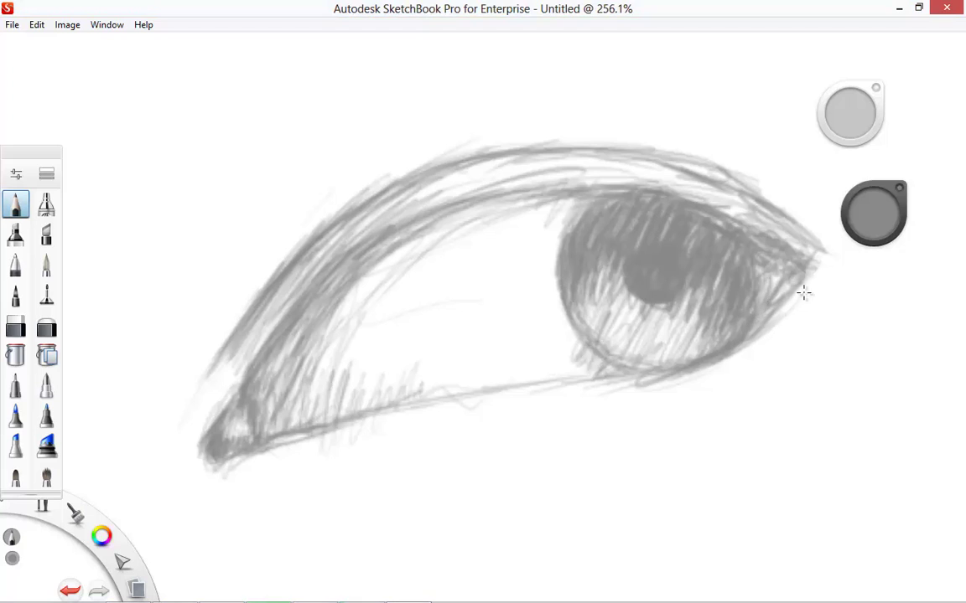
pyautogui.moveTo(772, 312)
pyautogui.mouseDown()
pyautogui.moveTo(813, 294)
pyautogui.moveTo(777, 330)
pyautogui.moveTo(821, 282)
pyautogui.moveTo(725, 386)
pyautogui.mouseUp()
pyautogui.moveTo(820, 298)
pyautogui.mouseDown()
pyautogui.moveTo(716, 384)
pyautogui.moveTo(714, 402)
pyautogui.mouseUp()
pyautogui.moveTo(764, 370); pyautogui.dragTo(642, 440)
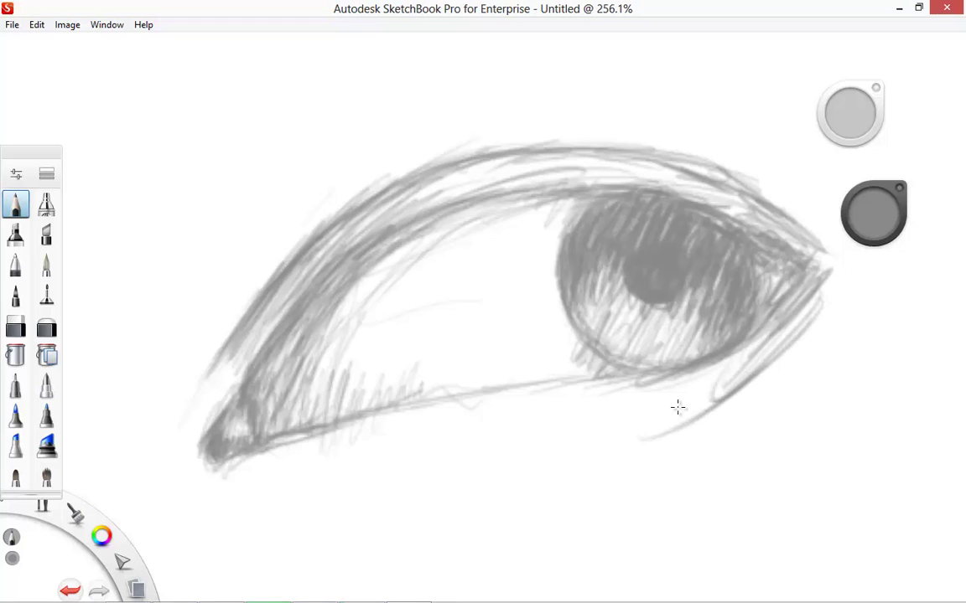
pyautogui.moveTo(696, 417)
pyautogui.mouseDown()
pyautogui.moveTo(629, 431)
pyautogui.moveTo(759, 345)
pyautogui.mouseUp()
pyautogui.moveTo(801, 313); pyautogui.dragTo(712, 402)
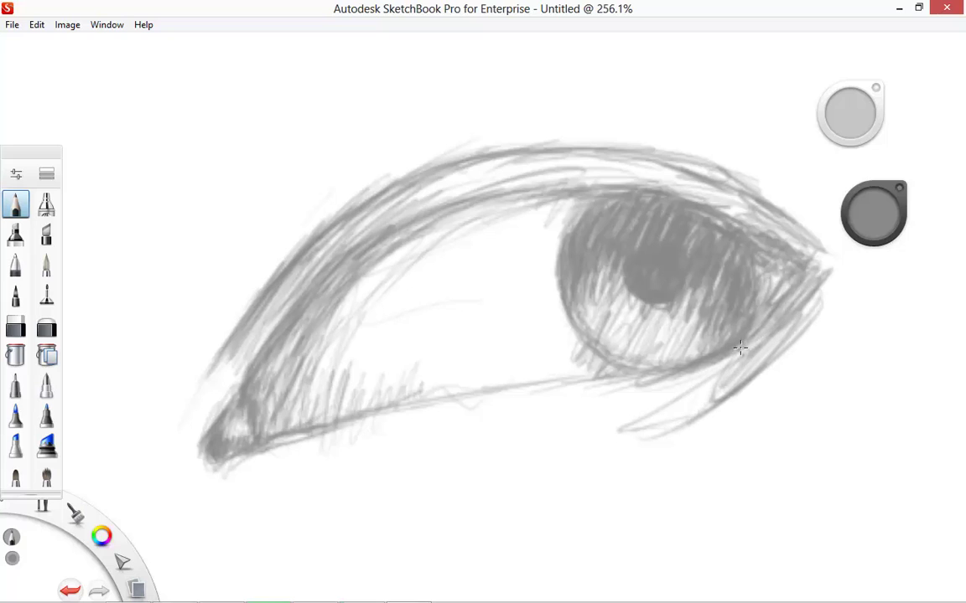
pyautogui.moveTo(742, 350); pyautogui.dragTo(714, 394)
pyautogui.moveTo(685, 409); pyautogui.dragTo(694, 390)
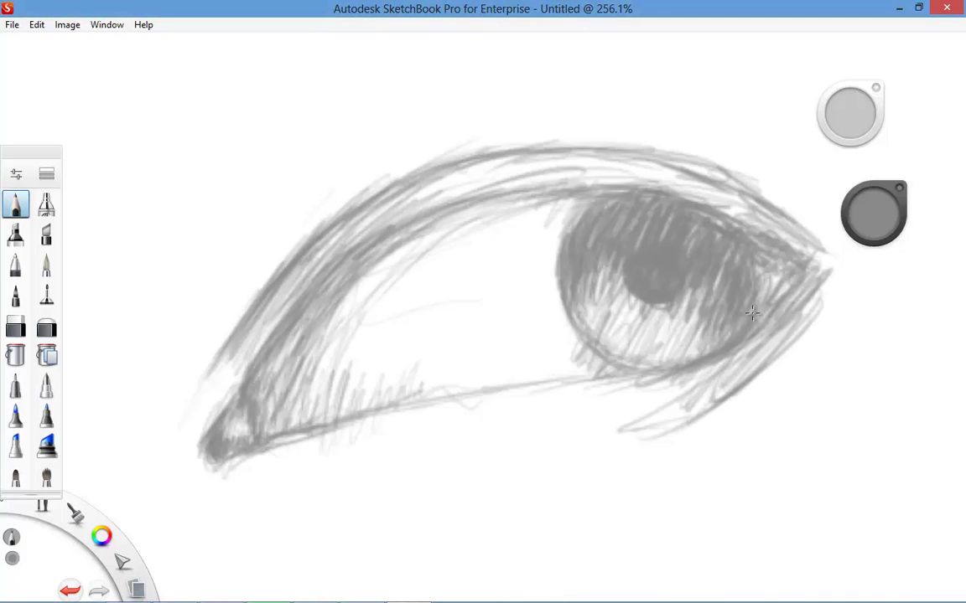
pyautogui.moveTo(762, 244); pyautogui.dragTo(830, 270)
pyautogui.moveTo(535, 234)
pyautogui.mouseDown()
pyautogui.moveTo(459, 259)
pyautogui.moveTo(437, 240)
pyautogui.moveTo(343, 264)
pyautogui.moveTo(195, 400)
pyautogui.mouseUp()
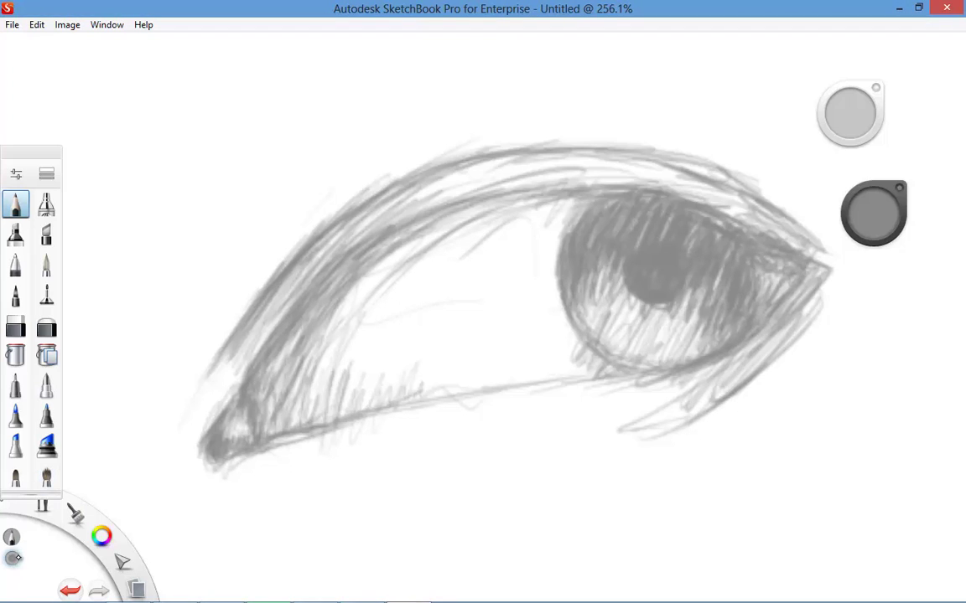
# - Set the pencil color to black and darken the tear duct and the innermost part of the upper lid line
pyautogui.click(12, 557)
pyautogui.moveTo(611, 277); pyautogui.dragTo(604, 312)
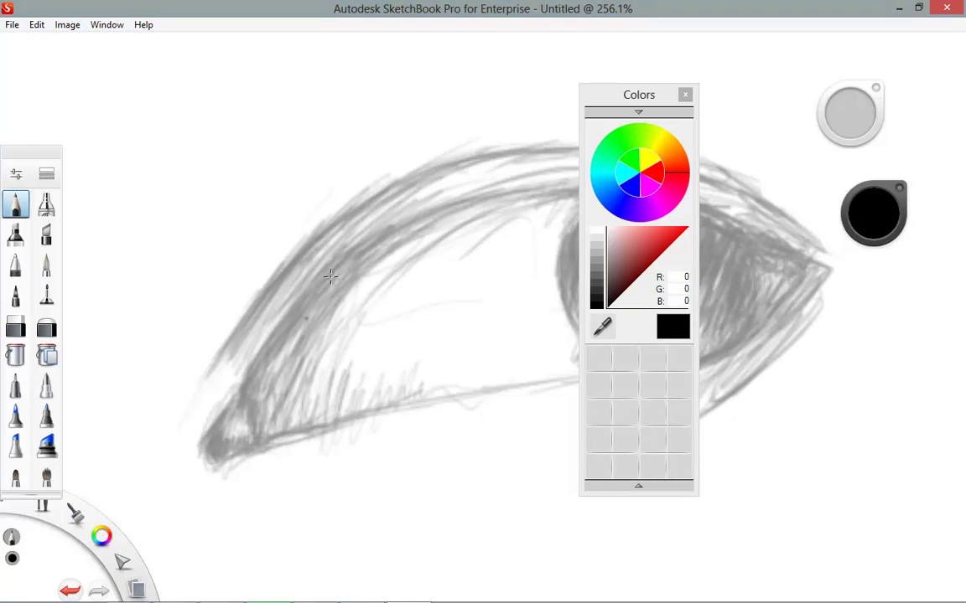
pyautogui.moveTo(265, 371)
pyautogui.mouseDown()
pyautogui.moveTo(297, 301)
pyautogui.moveTo(258, 363)
pyautogui.mouseUp()
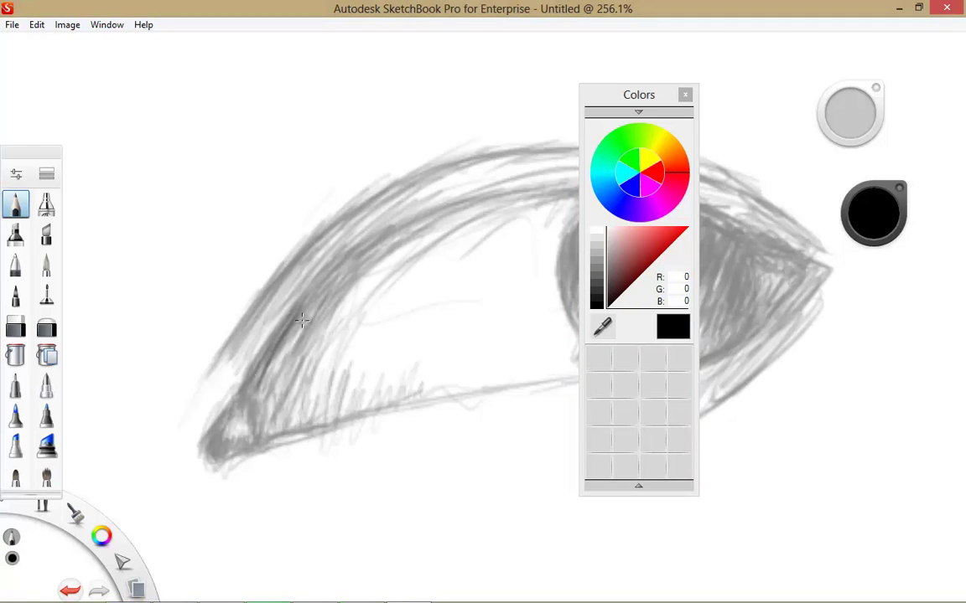
pyautogui.click(685, 96)
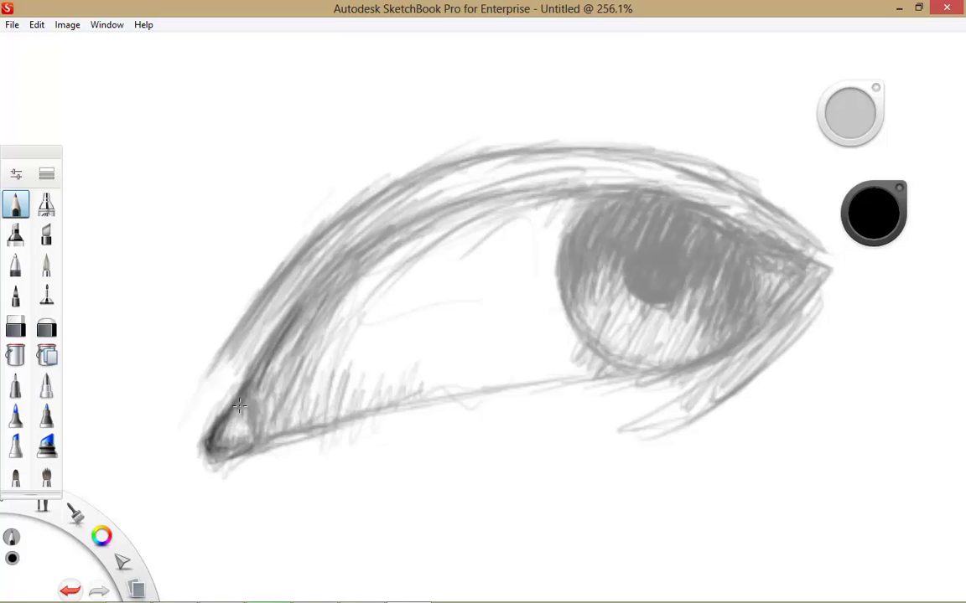
pyautogui.moveTo(224, 426)
pyautogui.mouseDown()
pyautogui.moveTo(215, 448)
pyautogui.moveTo(223, 429)
pyautogui.moveTo(229, 437)
pyautogui.mouseUp()
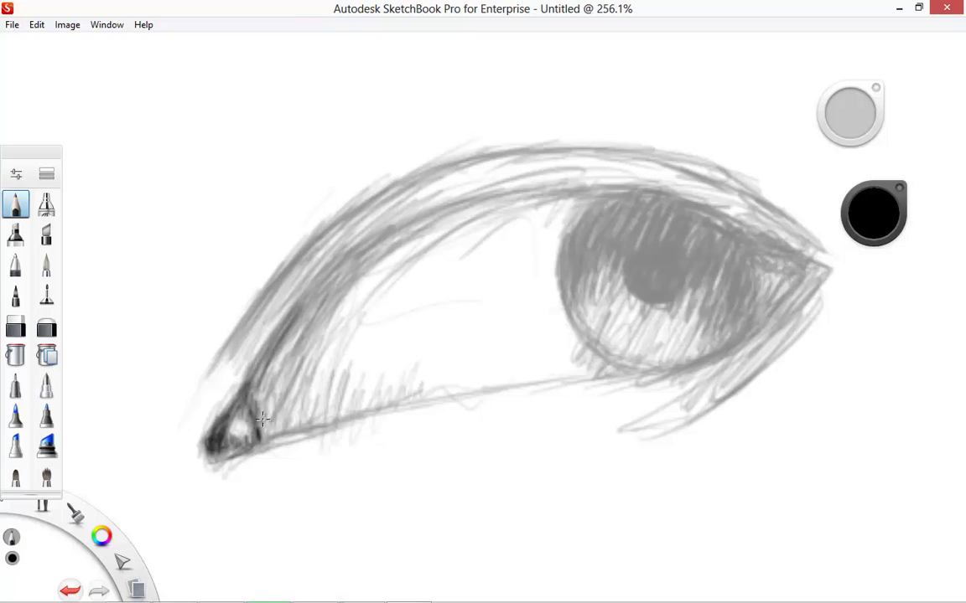
# - Trace black strokes along the inner half of the upper lid line and the upper inner edge of the iris
pyautogui.moveTo(256, 401); pyautogui.dragTo(310, 314)
pyautogui.moveTo(268, 359); pyautogui.dragTo(367, 255)
pyautogui.moveTo(322, 288)
pyautogui.mouseDown()
pyautogui.moveTo(352, 210)
pyautogui.moveTo(386, 195)
pyautogui.moveTo(495, 183)
pyautogui.moveTo(615, 196)
pyautogui.moveTo(605, 198)
pyautogui.mouseUp()
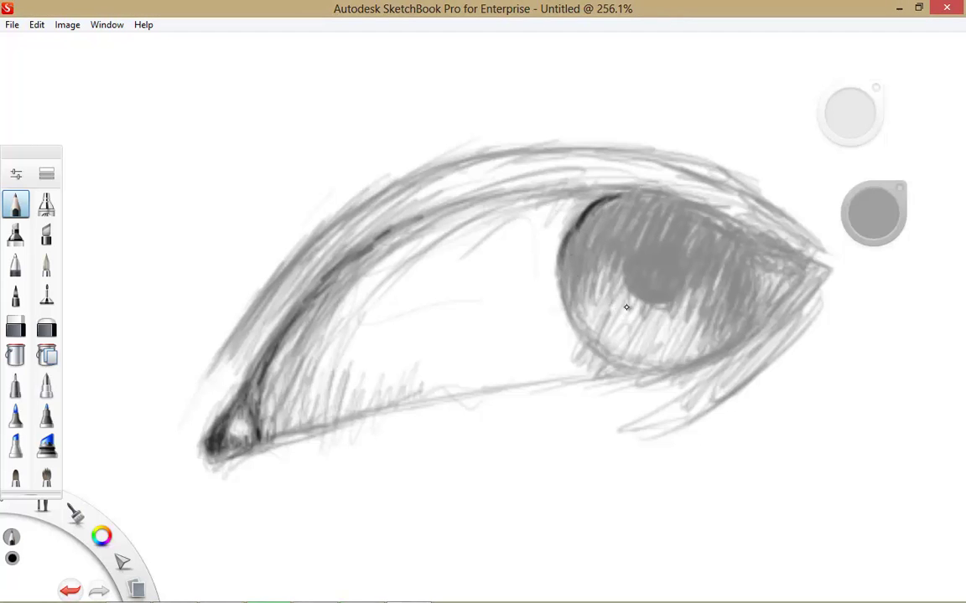
# - Set the pencil color to dark gray and thicken the shading along the upper inner edge of the iris
pyautogui.press('space')
pyautogui.moveTo(625, 308)
pyautogui.mouseDown()
pyautogui.moveTo(734, 260)
pyautogui.moveTo(732, 277)
pyautogui.mouseUp()
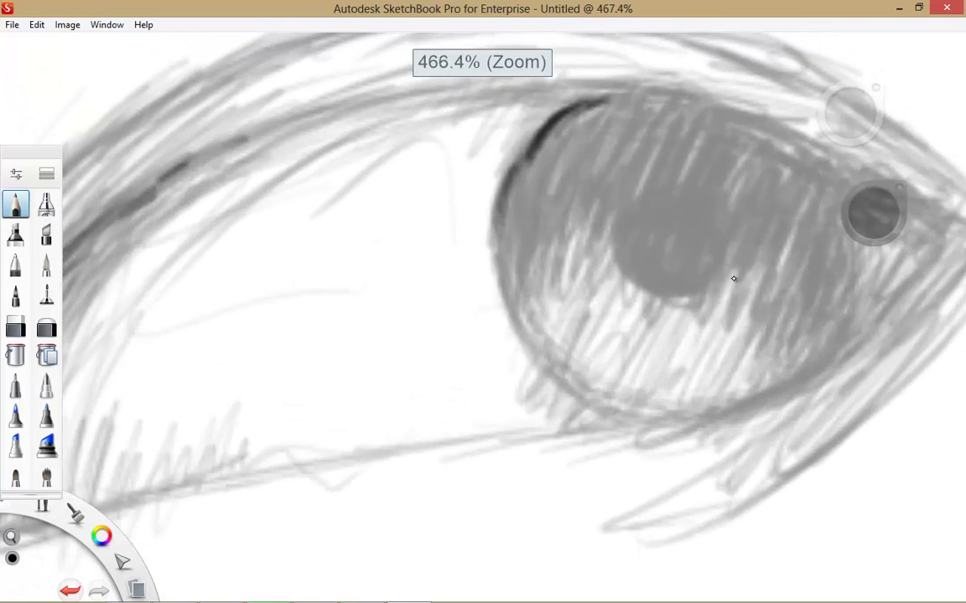
pyautogui.moveTo(724, 315); pyautogui.dragTo(590, 323)
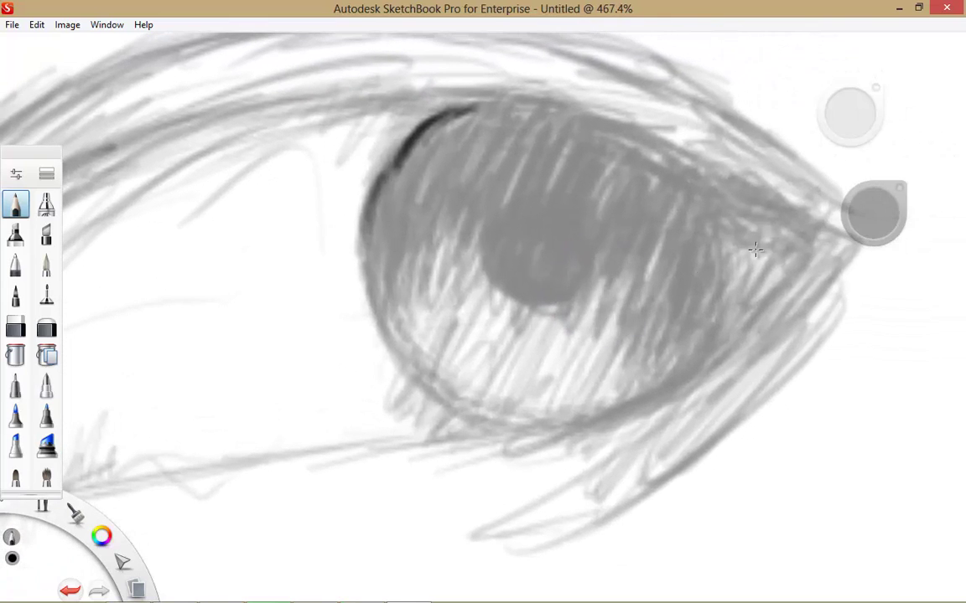
pyautogui.click(870, 213)
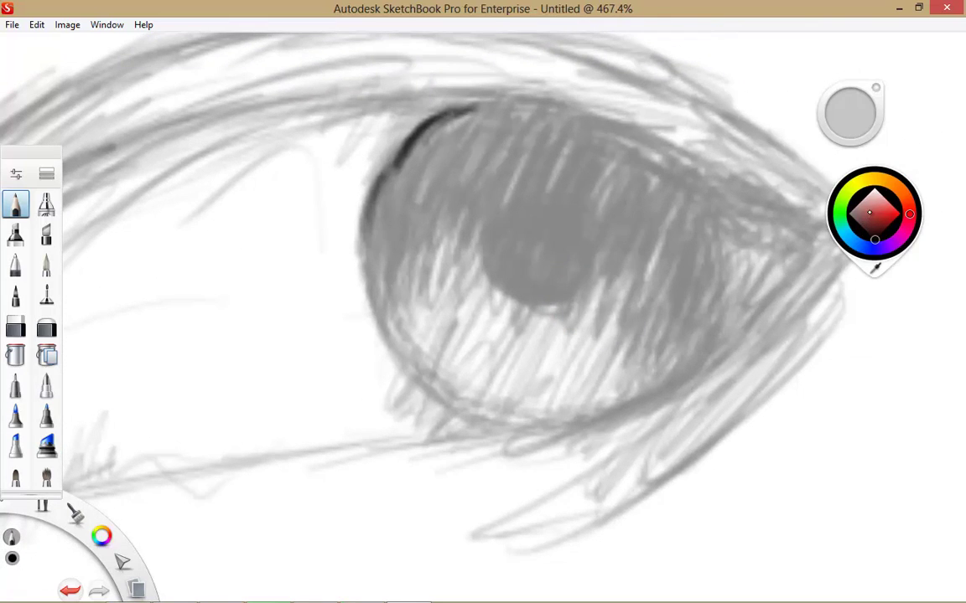
pyautogui.moveTo(844, 106); pyautogui.dragTo(850, 132)
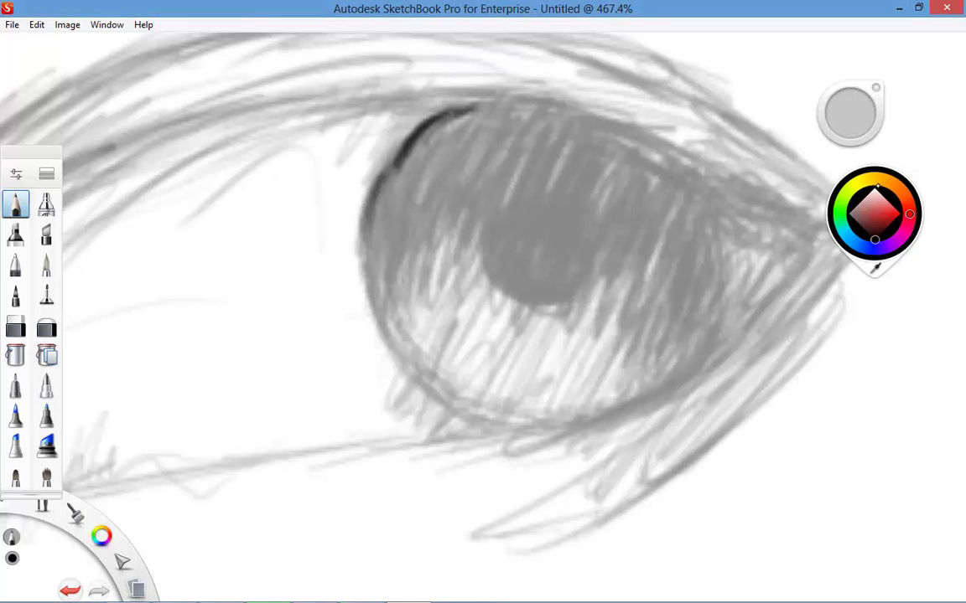
pyautogui.click(875, 271)
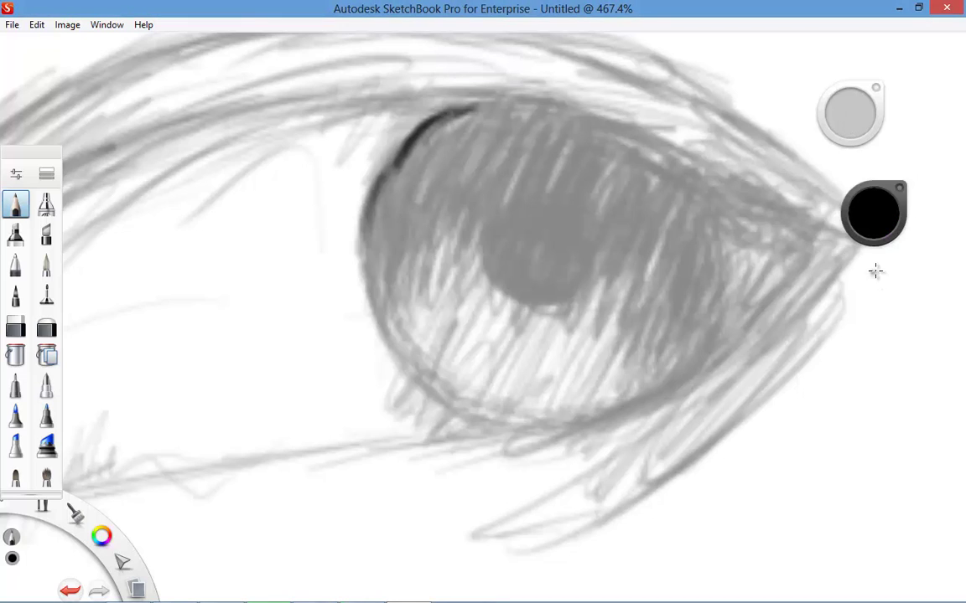
pyautogui.click(872, 218)
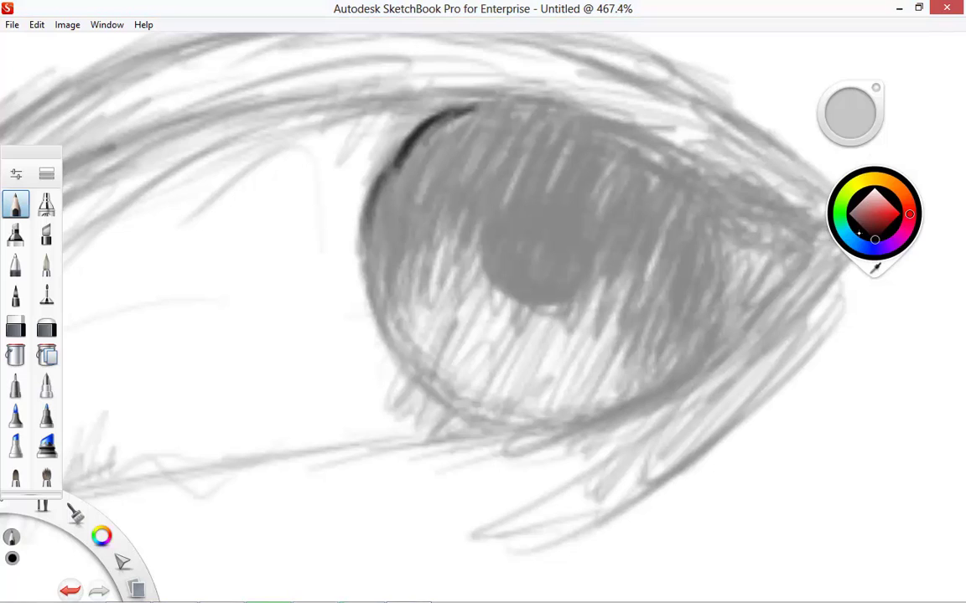
pyautogui.moveTo(873, 220)
pyautogui.mouseDown()
pyautogui.moveTo(893, 213)
pyautogui.moveTo(875, 195)
pyautogui.moveTo(889, 212)
pyautogui.moveTo(863, 235)
pyautogui.moveTo(835, 208)
pyautogui.moveTo(857, 232)
pyautogui.mouseUp()
pyautogui.click(505, 272)
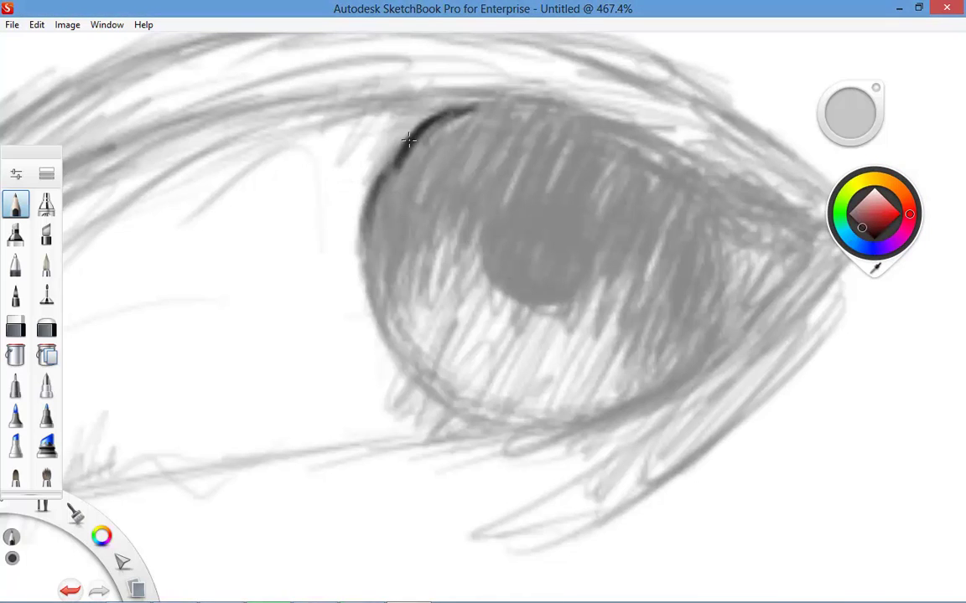
pyautogui.moveTo(408, 138)
pyautogui.mouseDown()
pyautogui.moveTo(372, 249)
pyautogui.moveTo(385, 214)
pyautogui.mouseUp()
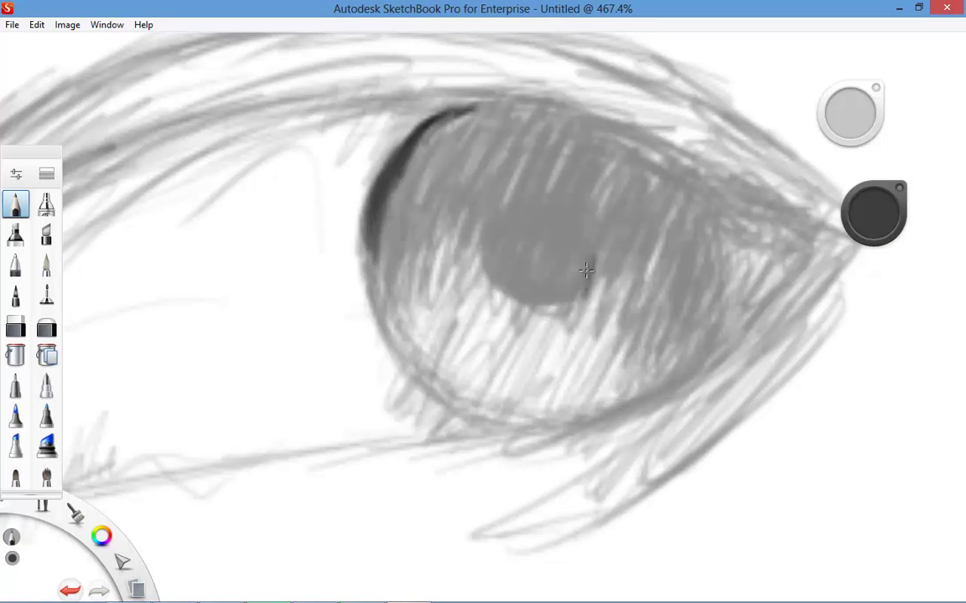
# - Fill the pupil and the upper part of the iris with dense dark gray strokes, reaching the outer iris edge
pyautogui.moveTo(581, 269)
pyautogui.mouseDown()
pyautogui.moveTo(553, 296)
pyautogui.moveTo(518, 288)
pyautogui.moveTo(530, 287)
pyautogui.moveTo(505, 265)
pyautogui.moveTo(500, 272)
pyautogui.moveTo(496, 225)
pyautogui.moveTo(498, 279)
pyautogui.moveTo(489, 272)
pyautogui.moveTo(532, 294)
pyautogui.moveTo(574, 283)
pyautogui.moveTo(572, 267)
pyautogui.moveTo(553, 288)
pyautogui.moveTo(560, 269)
pyautogui.moveTo(542, 290)
pyautogui.moveTo(549, 273)
pyautogui.moveTo(537, 283)
pyautogui.moveTo(543, 251)
pyautogui.moveTo(533, 259)
pyautogui.moveTo(543, 232)
pyautogui.moveTo(517, 260)
pyautogui.moveTo(511, 253)
pyautogui.moveTo(520, 216)
pyautogui.moveTo(491, 240)
pyautogui.mouseUp()
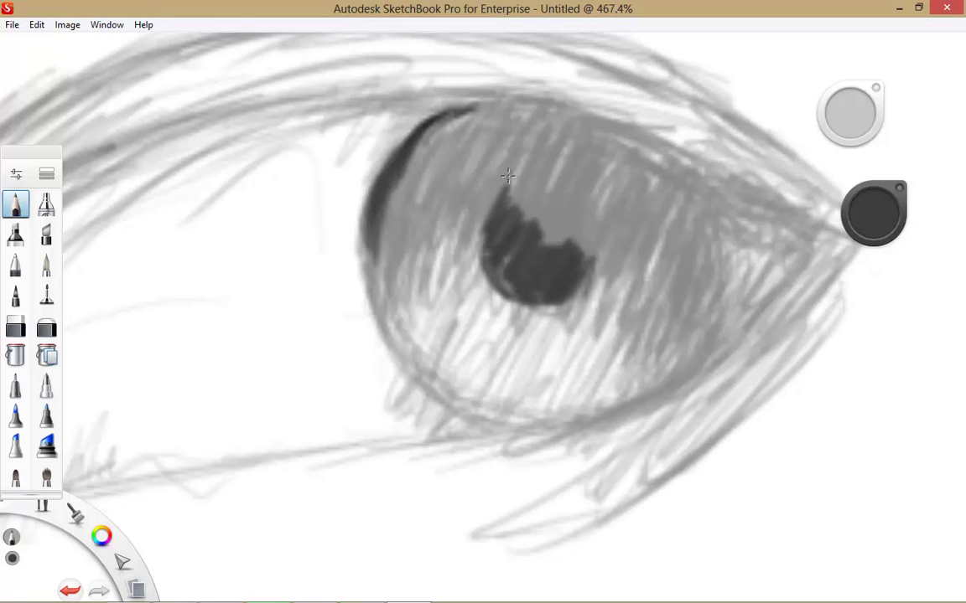
pyautogui.moveTo(508, 175)
pyautogui.mouseDown()
pyautogui.moveTo(489, 198)
pyautogui.moveTo(480, 144)
pyautogui.moveTo(447, 171)
pyautogui.moveTo(457, 131)
pyautogui.moveTo(414, 183)
pyautogui.moveTo(410, 158)
pyautogui.moveTo(376, 233)
pyautogui.mouseUp()
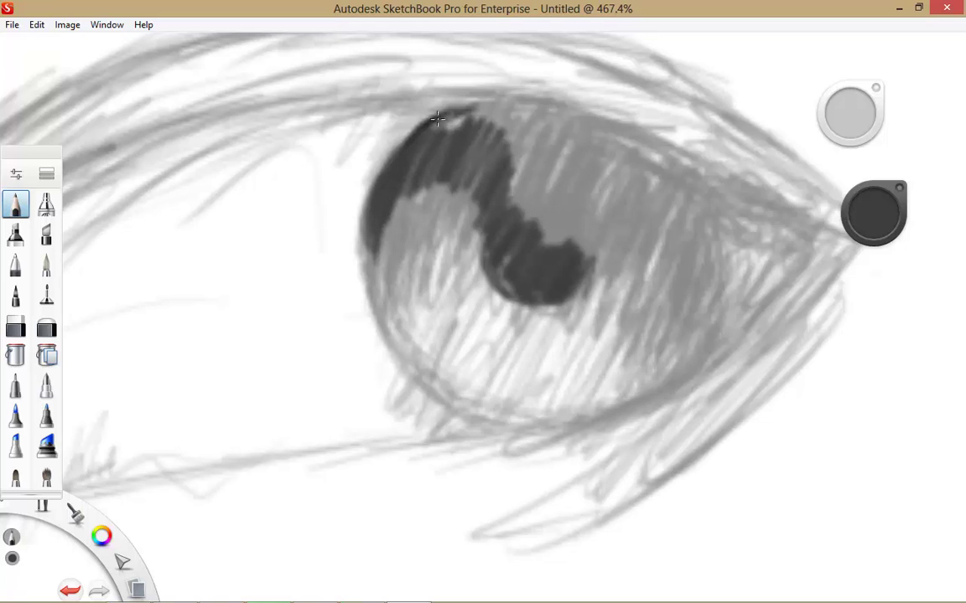
pyautogui.moveTo(438, 124)
pyautogui.mouseDown()
pyautogui.moveTo(484, 107)
pyautogui.moveTo(559, 111)
pyautogui.moveTo(484, 146)
pyautogui.moveTo(496, 136)
pyautogui.moveTo(471, 143)
pyautogui.moveTo(472, 114)
pyautogui.moveTo(503, 102)
pyautogui.moveTo(494, 157)
pyautogui.moveTo(534, 125)
pyautogui.moveTo(505, 215)
pyautogui.moveTo(553, 148)
pyautogui.moveTo(562, 165)
pyautogui.moveTo(537, 212)
pyautogui.mouseUp()
pyautogui.moveTo(568, 166)
pyautogui.mouseDown()
pyautogui.moveTo(583, 193)
pyautogui.moveTo(563, 216)
pyautogui.moveTo(565, 252)
pyautogui.moveTo(603, 185)
pyautogui.moveTo(623, 247)
pyautogui.moveTo(643, 217)
pyautogui.moveTo(662, 252)
pyautogui.moveTo(682, 222)
pyautogui.moveTo(703, 287)
pyautogui.moveTo(711, 268)
pyautogui.moveTo(700, 336)
pyautogui.moveTo(632, 276)
pyautogui.moveTo(591, 218)
pyautogui.moveTo(603, 227)
pyautogui.moveTo(541, 251)
pyautogui.moveTo(553, 227)
pyautogui.moveTo(643, 270)
pyautogui.moveTo(644, 222)
pyautogui.moveTo(661, 295)
pyautogui.moveTo(687, 279)
pyautogui.moveTo(616, 294)
pyautogui.moveTo(660, 174)
pyautogui.mouseUp()
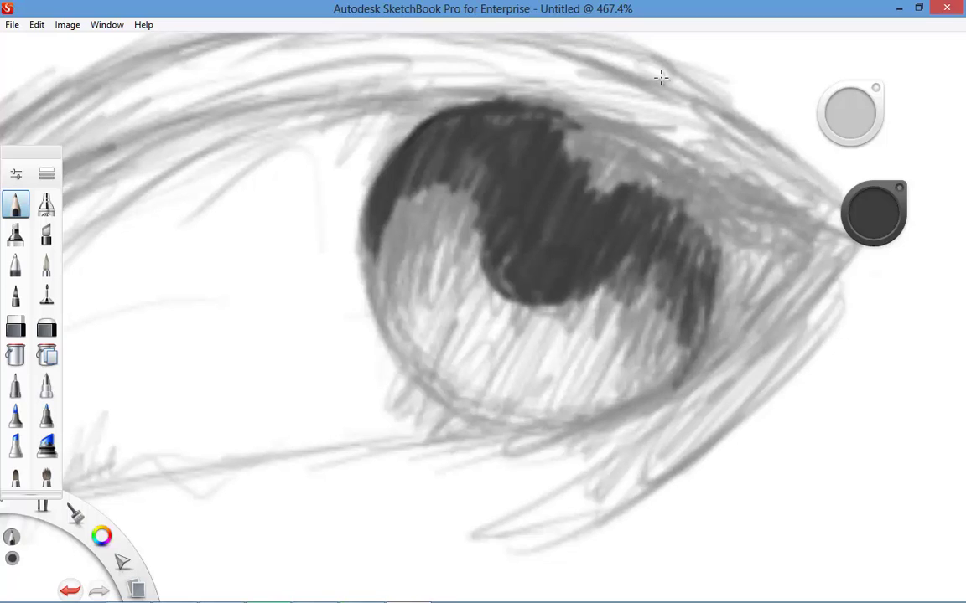
pyautogui.moveTo(604, 211)
pyautogui.mouseDown()
pyautogui.moveTo(621, 152)
pyautogui.moveTo(588, 184)
pyautogui.moveTo(605, 155)
pyautogui.moveTo(595, 133)
pyautogui.moveTo(551, 164)
pyautogui.moveTo(567, 138)
pyautogui.mouseUp()
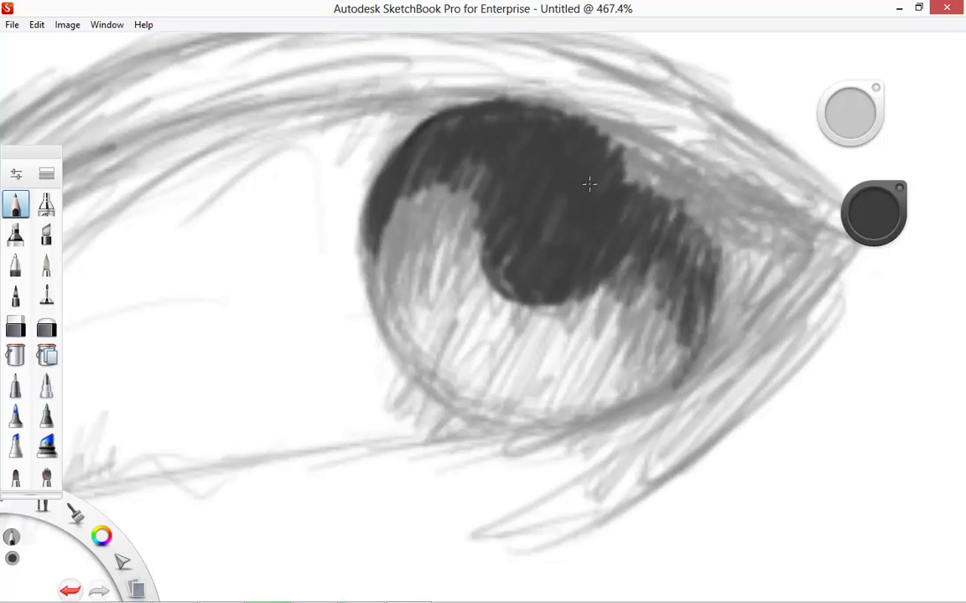
pyautogui.moveTo(589, 183)
pyautogui.mouseDown()
pyautogui.moveTo(614, 194)
pyautogui.moveTo(622, 181)
pyautogui.moveTo(618, 205)
pyautogui.moveTo(658, 171)
pyautogui.moveTo(657, 241)
pyautogui.moveTo(666, 246)
pyautogui.moveTo(702, 201)
pyautogui.moveTo(703, 278)
pyautogui.moveTo(715, 232)
pyautogui.moveTo(708, 211)
pyautogui.mouseUp()
pyautogui.moveTo(677, 243)
pyautogui.mouseDown()
pyautogui.moveTo(685, 172)
pyautogui.moveTo(667, 181)
pyautogui.moveTo(619, 167)
pyautogui.moveTo(600, 184)
pyautogui.moveTo(590, 137)
pyautogui.mouseUp()
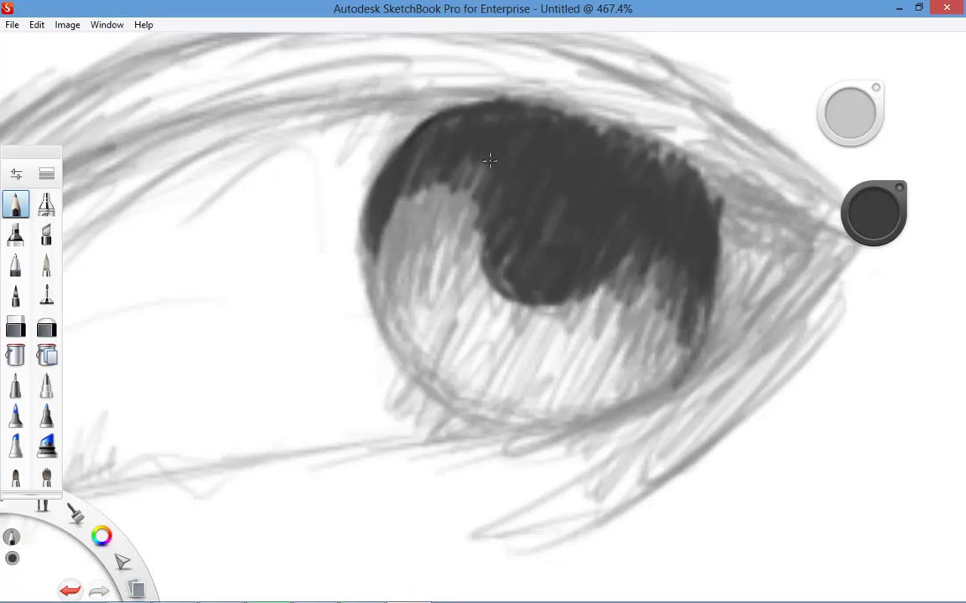
# - Deepen the dark gray hatching along the iris's inner edge and extend it downward beside and below the pupil on the outer side
pyautogui.moveTo(427, 158); pyautogui.dragTo(393, 199)
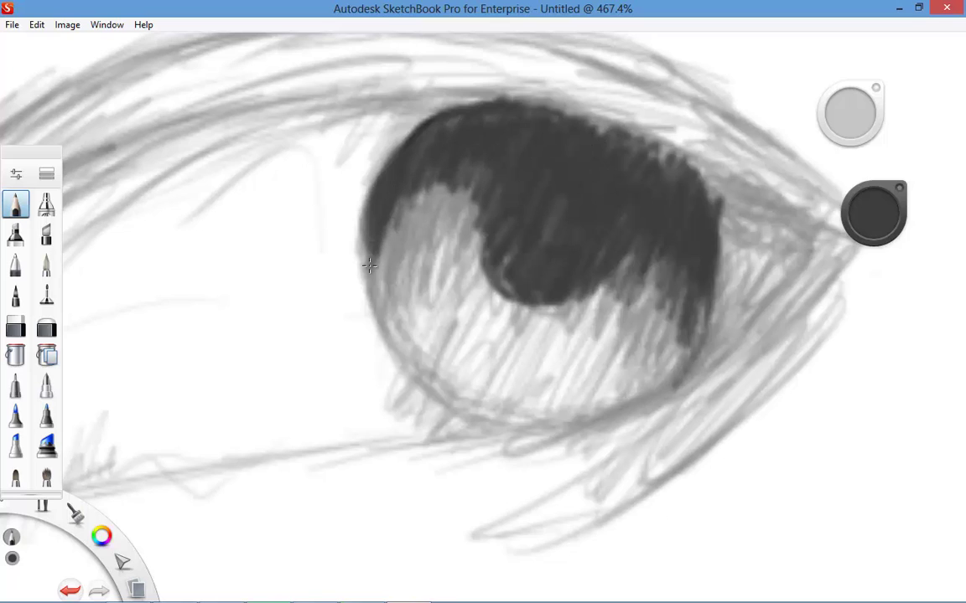
pyautogui.moveTo(369, 265)
pyautogui.mouseDown()
pyautogui.moveTo(370, 243)
pyautogui.moveTo(402, 204)
pyautogui.mouseUp()
pyautogui.moveTo(447, 170)
pyautogui.mouseDown()
pyautogui.moveTo(496, 151)
pyautogui.moveTo(494, 191)
pyautogui.mouseUp()
pyautogui.moveTo(465, 126)
pyautogui.mouseDown()
pyautogui.moveTo(432, 144)
pyautogui.moveTo(405, 206)
pyautogui.moveTo(401, 179)
pyautogui.moveTo(377, 233)
pyautogui.moveTo(385, 237)
pyautogui.moveTo(418, 208)
pyautogui.moveTo(439, 221)
pyautogui.moveTo(471, 168)
pyautogui.moveTo(489, 170)
pyautogui.moveTo(495, 199)
pyautogui.mouseUp()
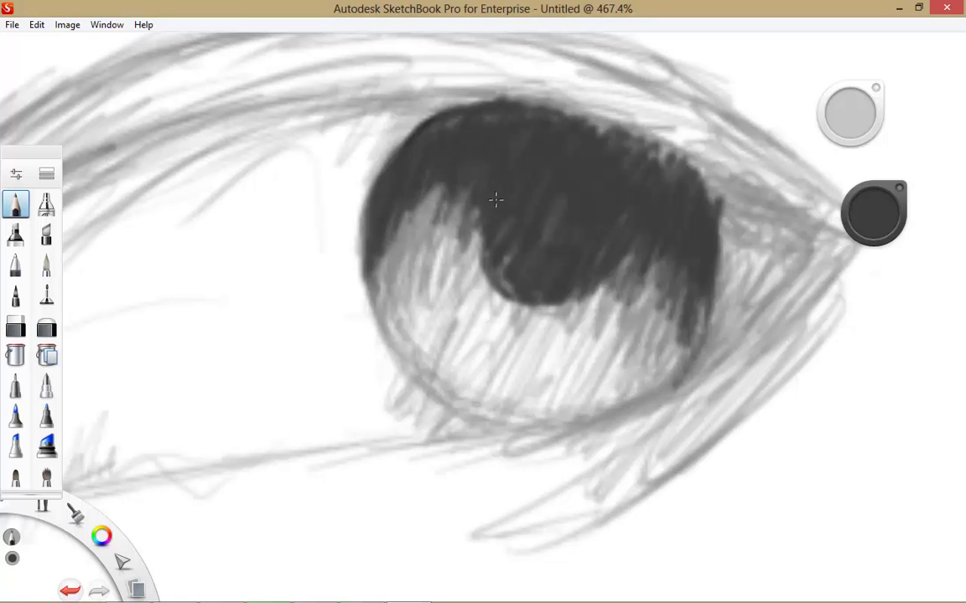
pyautogui.moveTo(634, 229)
pyautogui.mouseDown()
pyautogui.moveTo(573, 251)
pyautogui.moveTo(702, 285)
pyautogui.mouseUp()
pyautogui.moveTo(685, 357)
pyautogui.mouseDown()
pyautogui.moveTo(670, 352)
pyautogui.moveTo(644, 370)
pyautogui.moveTo(680, 330)
pyautogui.moveTo(684, 308)
pyautogui.moveTo(600, 312)
pyautogui.moveTo(635, 290)
pyautogui.moveTo(575, 328)
pyautogui.moveTo(592, 268)
pyautogui.mouseUp()
pyautogui.moveTo(653, 261)
pyautogui.mouseDown()
pyautogui.moveTo(685, 357)
pyautogui.moveTo(666, 375)
pyautogui.moveTo(582, 300)
pyautogui.mouseUp()
# - Trace the lower outline of the iris in dark gray and thicken it into a rim with short inward strokes
pyautogui.moveTo(478, 179)
pyautogui.mouseDown()
pyautogui.moveTo(426, 210)
pyautogui.moveTo(370, 277)
pyautogui.moveTo(399, 344)
pyautogui.moveTo(459, 401)
pyautogui.moveTo(630, 408)
pyautogui.mouseUp()
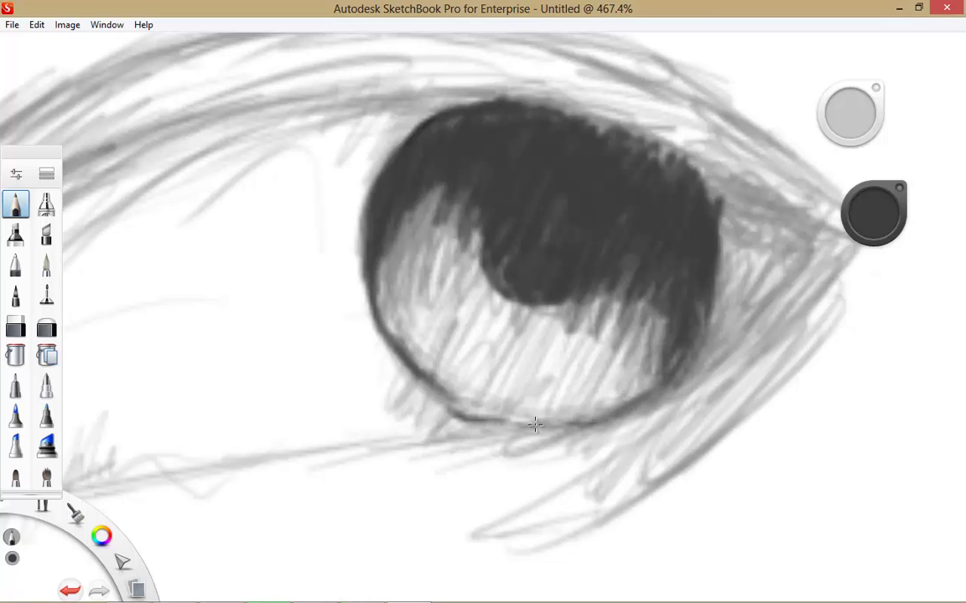
pyautogui.moveTo(644, 403)
pyautogui.mouseDown()
pyautogui.moveTo(558, 416)
pyautogui.moveTo(446, 410)
pyautogui.mouseUp()
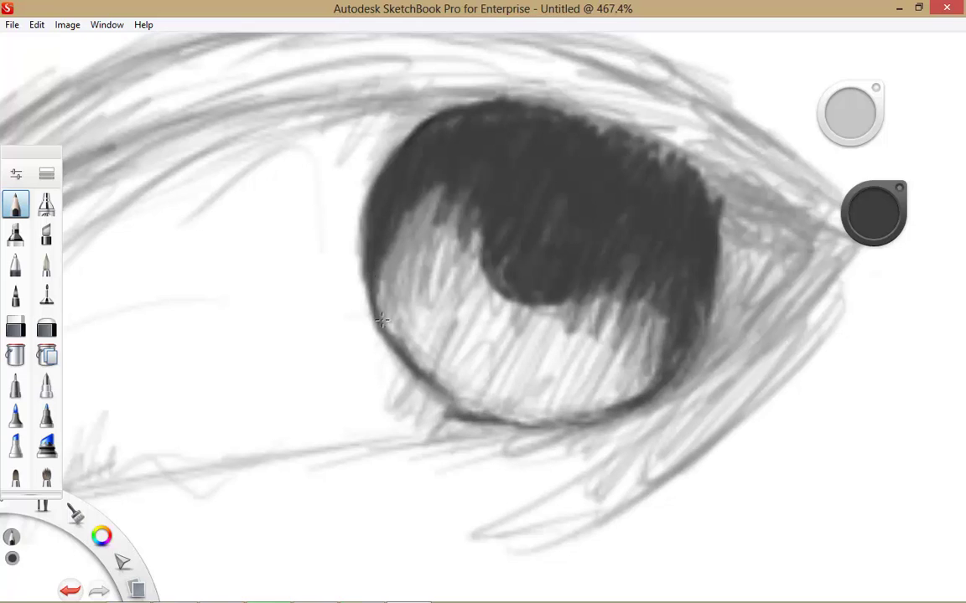
pyautogui.moveTo(374, 265); pyautogui.dragTo(400, 333)
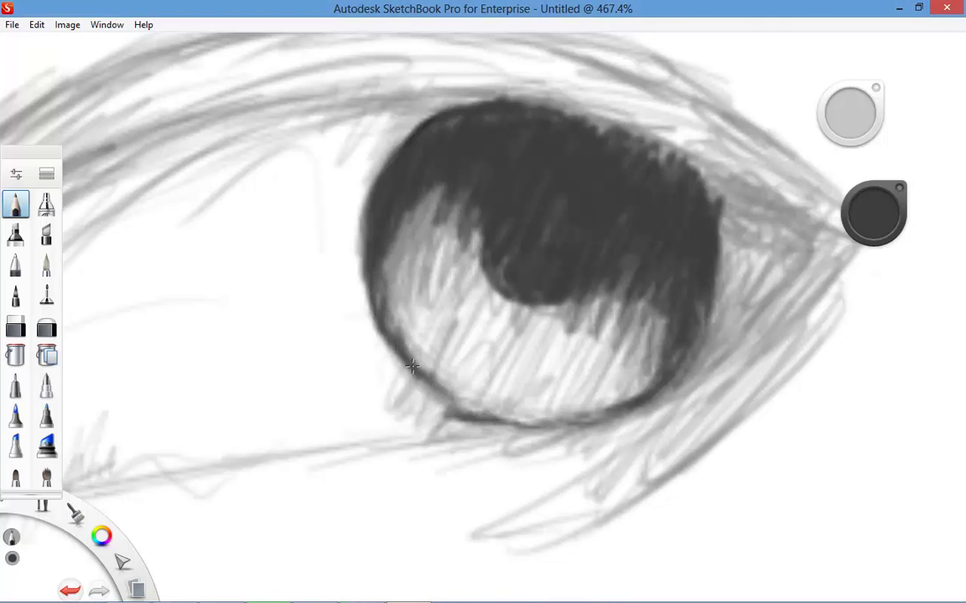
pyautogui.moveTo(453, 398)
pyautogui.mouseDown()
pyautogui.moveTo(460, 419)
pyautogui.moveTo(582, 401)
pyautogui.moveTo(666, 371)
pyautogui.moveTo(561, 369)
pyautogui.moveTo(579, 344)
pyautogui.moveTo(549, 365)
pyautogui.moveTo(577, 422)
pyautogui.moveTo(511, 369)
pyautogui.moveTo(474, 378)
pyautogui.moveTo(485, 394)
pyautogui.moveTo(419, 360)
pyautogui.moveTo(388, 360)
pyautogui.moveTo(417, 342)
pyautogui.moveTo(392, 247)
pyautogui.moveTo(406, 178)
pyautogui.mouseUp()
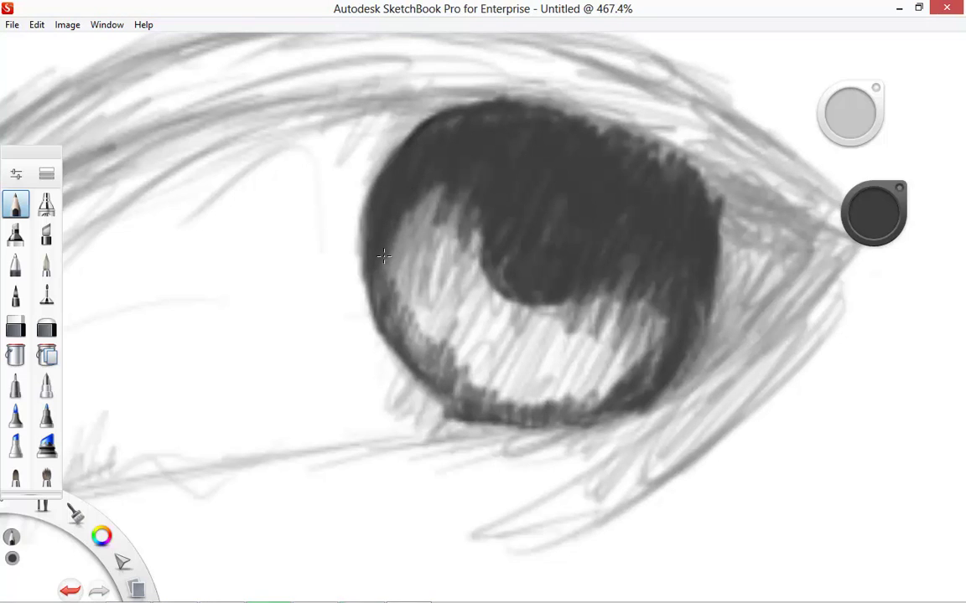
pyautogui.moveTo(383, 255)
pyautogui.mouseDown()
pyautogui.moveTo(381, 286)
pyautogui.moveTo(438, 318)
pyautogui.moveTo(407, 340)
pyautogui.moveTo(432, 365)
pyautogui.moveTo(517, 392)
pyautogui.moveTo(540, 421)
pyautogui.moveTo(587, 406)
pyautogui.moveTo(544, 365)
pyautogui.moveTo(645, 359)
pyautogui.mouseUp()
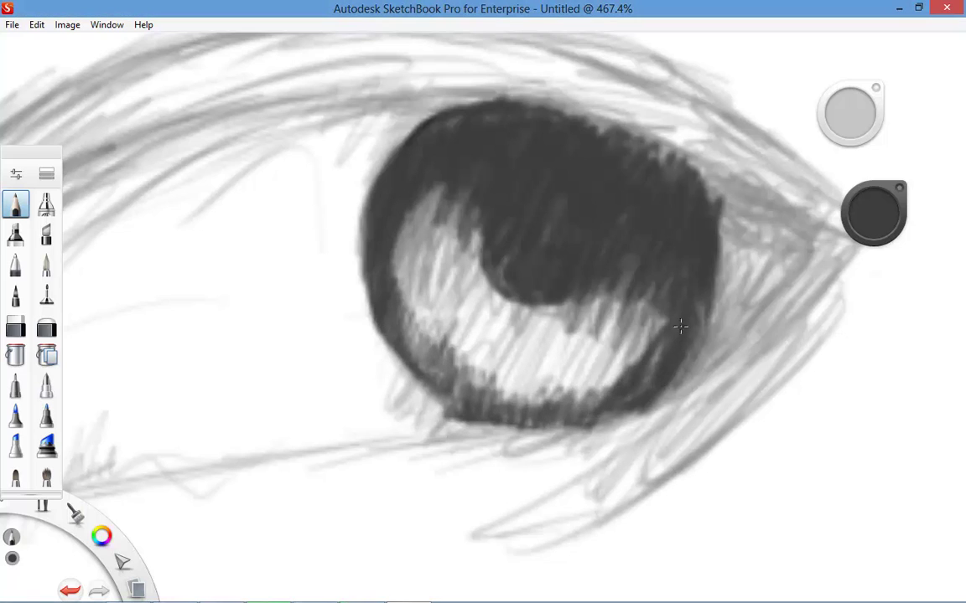
# - Hatch dark gray strokes into the light lower iris from both sides, leaving a pale area below the pupil
pyautogui.moveTo(675, 312)
pyautogui.mouseDown()
pyautogui.moveTo(668, 302)
pyautogui.moveTo(631, 351)
pyautogui.moveTo(579, 323)
pyautogui.moveTo(590, 355)
pyautogui.moveTo(551, 339)
pyautogui.moveTo(550, 274)
pyautogui.moveTo(478, 280)
pyautogui.moveTo(494, 184)
pyautogui.moveTo(442, 214)
pyautogui.mouseUp()
pyautogui.moveTo(418, 218)
pyautogui.mouseDown()
pyautogui.moveTo(388, 268)
pyautogui.moveTo(409, 213)
pyautogui.moveTo(395, 332)
pyautogui.moveTo(419, 297)
pyautogui.moveTo(421, 344)
pyautogui.moveTo(457, 362)
pyautogui.moveTo(462, 390)
pyautogui.moveTo(480, 369)
pyautogui.moveTo(504, 418)
pyautogui.moveTo(540, 375)
pyautogui.moveTo(545, 412)
pyautogui.moveTo(600, 371)
pyautogui.moveTo(606, 396)
pyautogui.moveTo(669, 289)
pyautogui.moveTo(643, 305)
pyautogui.moveTo(672, 258)
pyautogui.mouseUp()
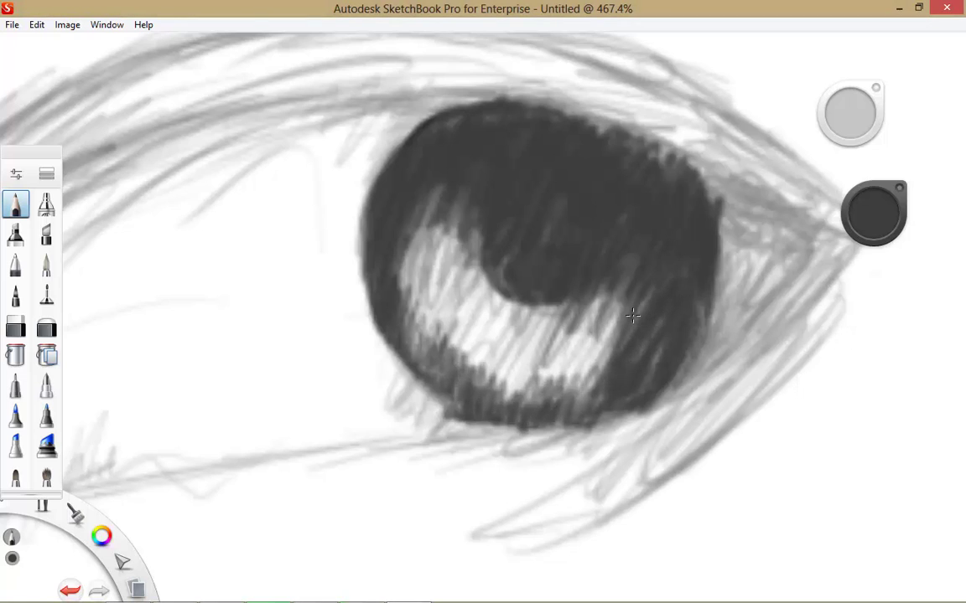
pyautogui.moveTo(633, 315)
pyautogui.mouseDown()
pyautogui.moveTo(586, 368)
pyautogui.moveTo(576, 367)
pyautogui.moveTo(595, 265)
pyautogui.moveTo(536, 239)
pyautogui.moveTo(485, 268)
pyautogui.moveTo(465, 266)
pyautogui.moveTo(460, 237)
pyautogui.moveTo(483, 157)
pyautogui.moveTo(467, 168)
pyautogui.moveTo(415, 261)
pyautogui.moveTo(411, 246)
pyautogui.moveTo(412, 273)
pyautogui.moveTo(444, 230)
pyautogui.moveTo(485, 216)
pyautogui.moveTo(487, 277)
pyautogui.moveTo(536, 251)
pyautogui.moveTo(534, 323)
pyautogui.moveTo(586, 275)
pyautogui.moveTo(573, 423)
pyautogui.moveTo(637, 318)
pyautogui.mouseUp()
# - Darken the upper lid line above the iris out to the outer corner, and shade the eye white and lower lid there
pyautogui.moveTo(718, 213)
pyautogui.mouseDown()
pyautogui.moveTo(735, 199)
pyautogui.moveTo(707, 179)
pyautogui.moveTo(674, 180)
pyautogui.moveTo(800, 237)
pyautogui.moveTo(802, 258)
pyautogui.moveTo(719, 203)
pyautogui.moveTo(507, 101)
pyautogui.mouseUp()
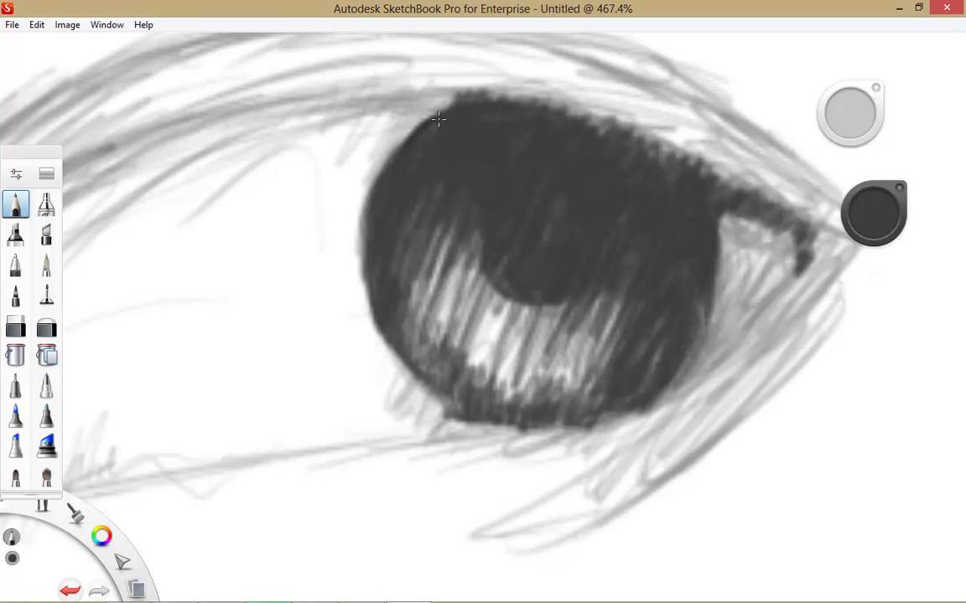
pyautogui.moveTo(437, 119)
pyautogui.mouseDown()
pyautogui.moveTo(420, 101)
pyautogui.moveTo(369, 121)
pyautogui.mouseUp()
pyautogui.moveTo(712, 239)
pyautogui.mouseDown()
pyautogui.moveTo(770, 214)
pyautogui.moveTo(694, 262)
pyautogui.moveTo(717, 229)
pyautogui.moveTo(788, 215)
pyautogui.moveTo(760, 262)
pyautogui.moveTo(810, 231)
pyautogui.moveTo(817, 256)
pyautogui.moveTo(789, 301)
pyautogui.moveTo(700, 361)
pyautogui.moveTo(672, 362)
pyautogui.mouseUp()
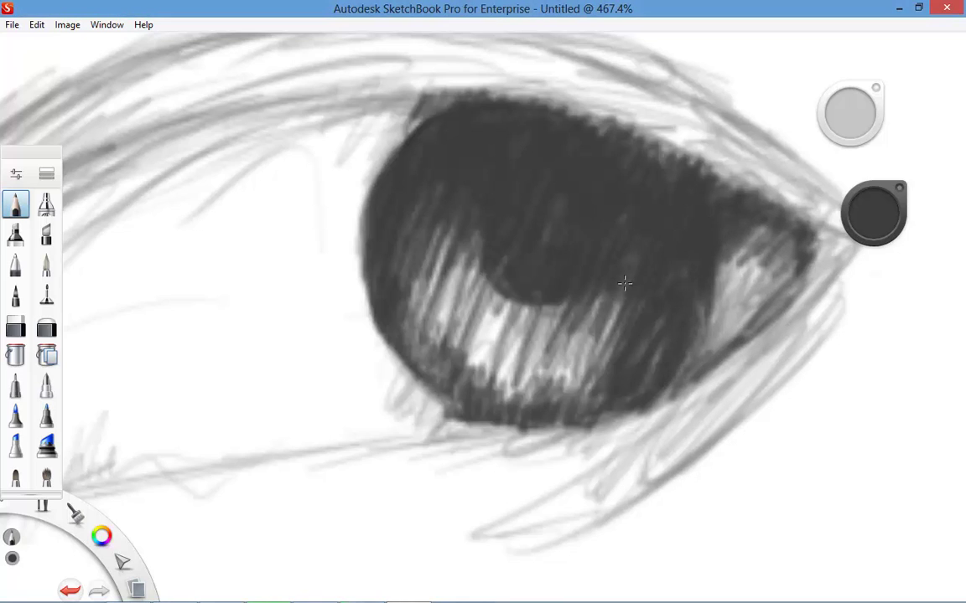
# - Darken the upper lid line from the iris toward the inner corner and add short shading strokes beneath it beside the iris
pyautogui.press('space')
pyautogui.moveTo(625, 283); pyautogui.dragTo(610, 389)
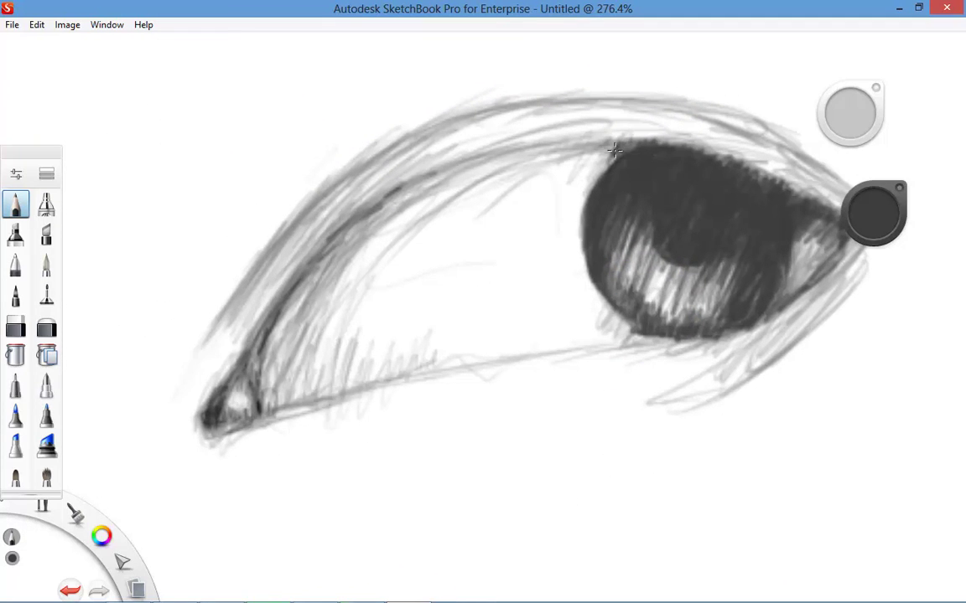
pyautogui.moveTo(565, 139)
pyautogui.mouseDown()
pyautogui.moveTo(596, 144)
pyautogui.moveTo(474, 174)
pyautogui.moveTo(520, 149)
pyautogui.moveTo(359, 238)
pyautogui.moveTo(375, 217)
pyautogui.moveTo(327, 264)
pyautogui.moveTo(334, 247)
pyautogui.moveTo(262, 373)
pyautogui.moveTo(259, 343)
pyautogui.moveTo(255, 390)
pyautogui.moveTo(282, 362)
pyautogui.moveTo(277, 404)
pyautogui.moveTo(305, 284)
pyautogui.moveTo(309, 291)
pyautogui.moveTo(446, 159)
pyautogui.moveTo(472, 156)
pyautogui.moveTo(476, 163)
pyautogui.moveTo(581, 135)
pyautogui.mouseUp()
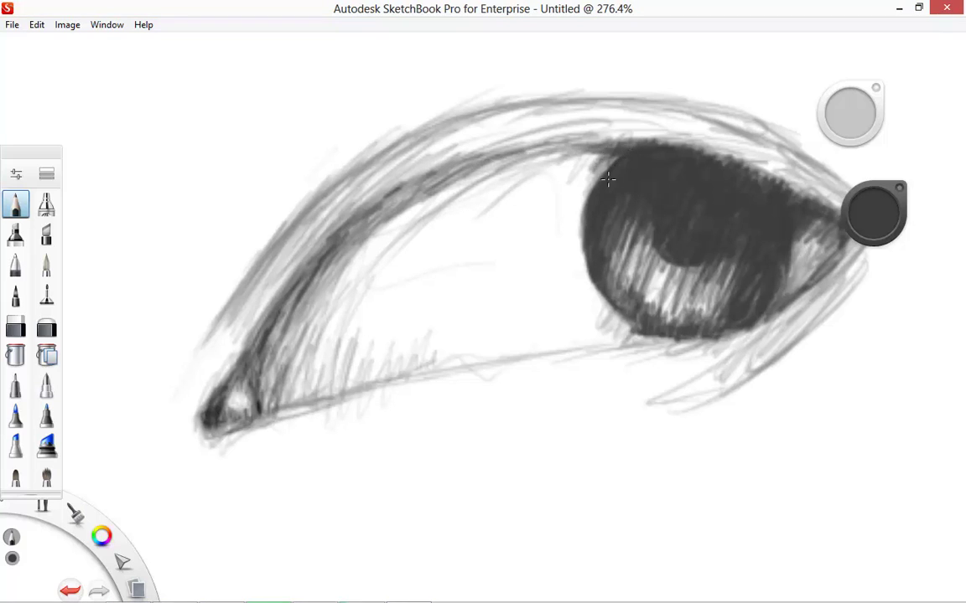
pyautogui.moveTo(554, 140)
pyautogui.mouseDown()
pyautogui.moveTo(524, 172)
pyautogui.moveTo(496, 156)
pyautogui.moveTo(391, 186)
pyautogui.mouseUp()
pyautogui.moveTo(427, 151); pyautogui.dragTo(356, 197)
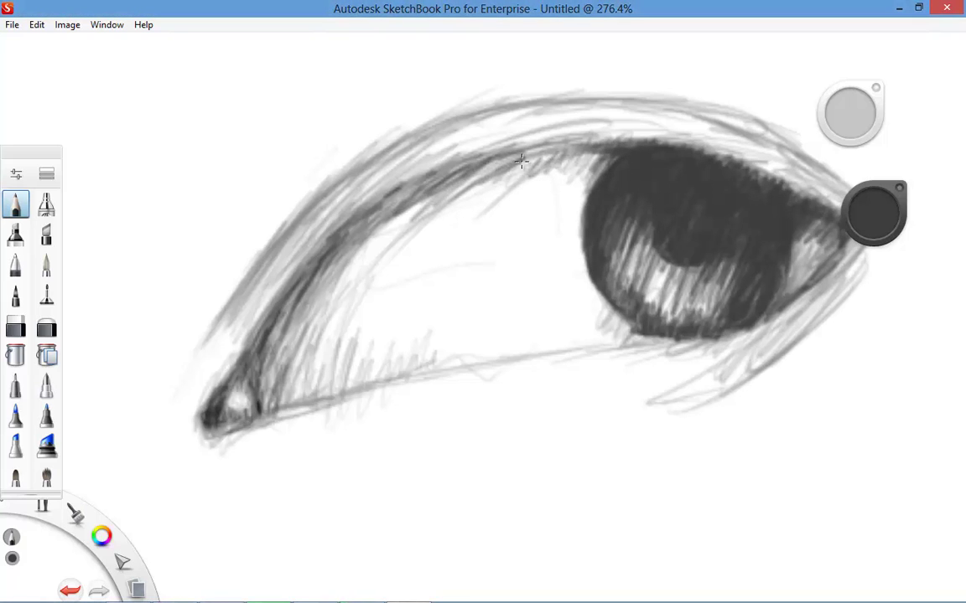
pyautogui.moveTo(486, 140); pyautogui.dragTo(601, 144)
pyautogui.moveTo(534, 149)
pyautogui.mouseDown()
pyautogui.moveTo(567, 147)
pyautogui.moveTo(434, 200)
pyautogui.moveTo(461, 174)
pyautogui.moveTo(529, 149)
pyautogui.mouseUp()
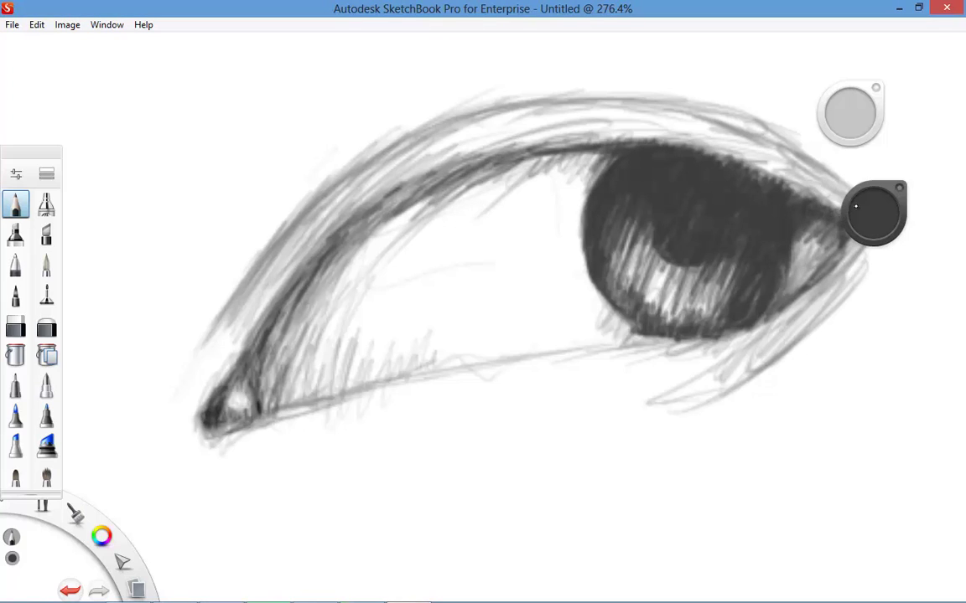
# - Move the color puck clear of the outer corner, and darken that corner and the outer lower lid with dark gray hatching
pyautogui.moveTo(889, 188)
pyautogui.mouseDown()
pyautogui.moveTo(850, 233)
pyautogui.moveTo(797, 344)
pyautogui.mouseUp()
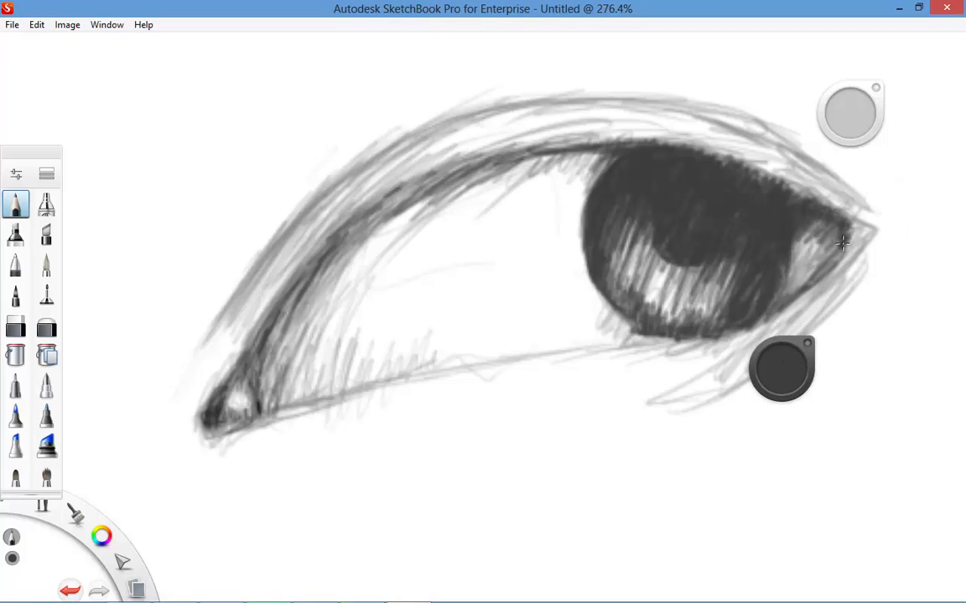
pyautogui.moveTo(828, 260)
pyautogui.mouseDown()
pyautogui.moveTo(873, 218)
pyautogui.moveTo(840, 225)
pyautogui.moveTo(861, 203)
pyautogui.moveTo(858, 252)
pyautogui.moveTo(880, 220)
pyautogui.moveTo(862, 227)
pyautogui.moveTo(845, 217)
pyautogui.moveTo(856, 191)
pyautogui.moveTo(828, 211)
pyautogui.moveTo(857, 203)
pyautogui.moveTo(854, 229)
pyautogui.moveTo(835, 219)
pyautogui.moveTo(845, 185)
pyautogui.mouseUp()
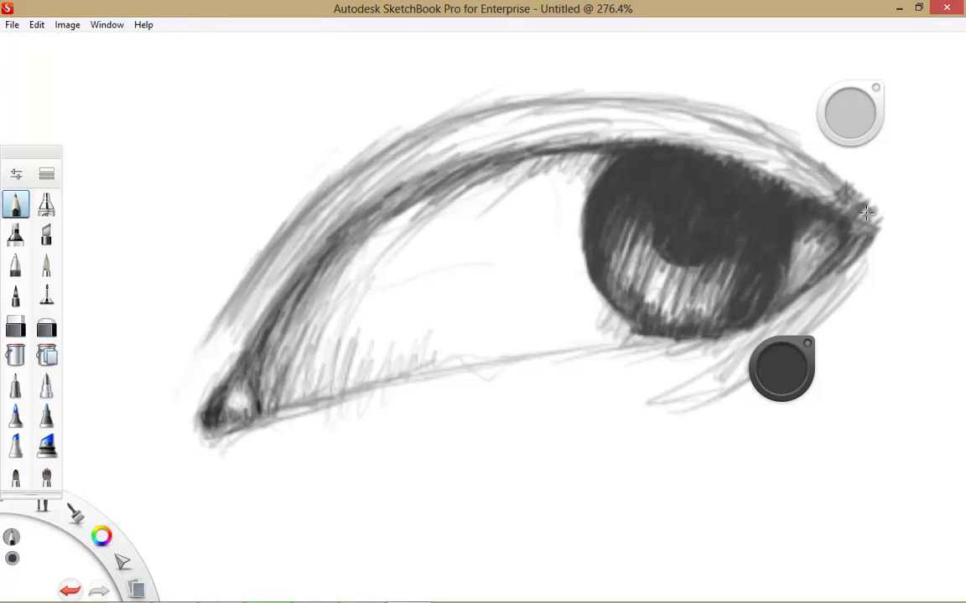
pyautogui.moveTo(866, 213)
pyautogui.mouseDown()
pyautogui.moveTo(848, 190)
pyautogui.moveTo(811, 179)
pyautogui.mouseUp()
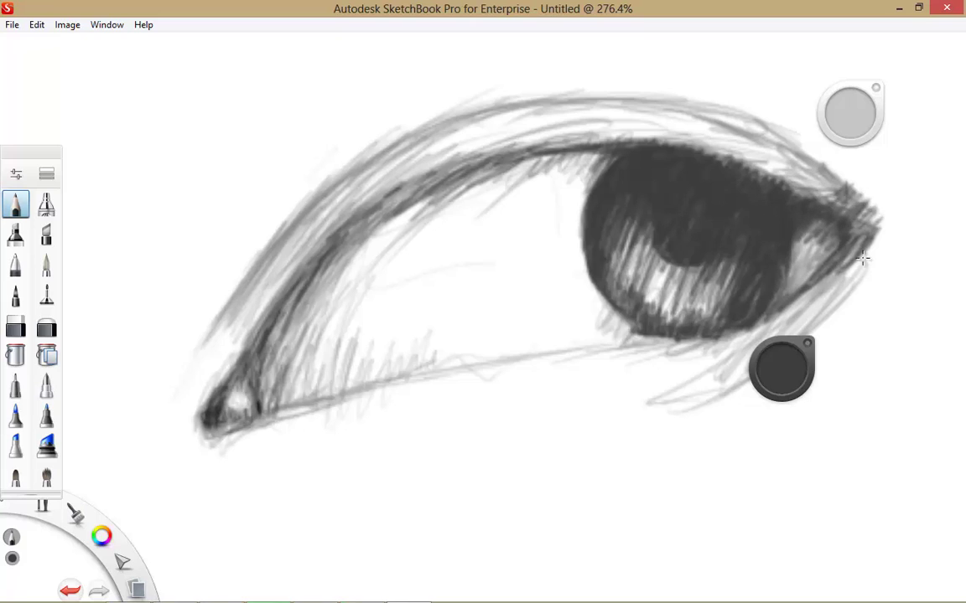
pyautogui.moveTo(863, 259)
pyautogui.mouseDown()
pyautogui.moveTo(721, 280)
pyautogui.moveTo(670, 304)
pyautogui.moveTo(648, 327)
pyautogui.mouseUp()
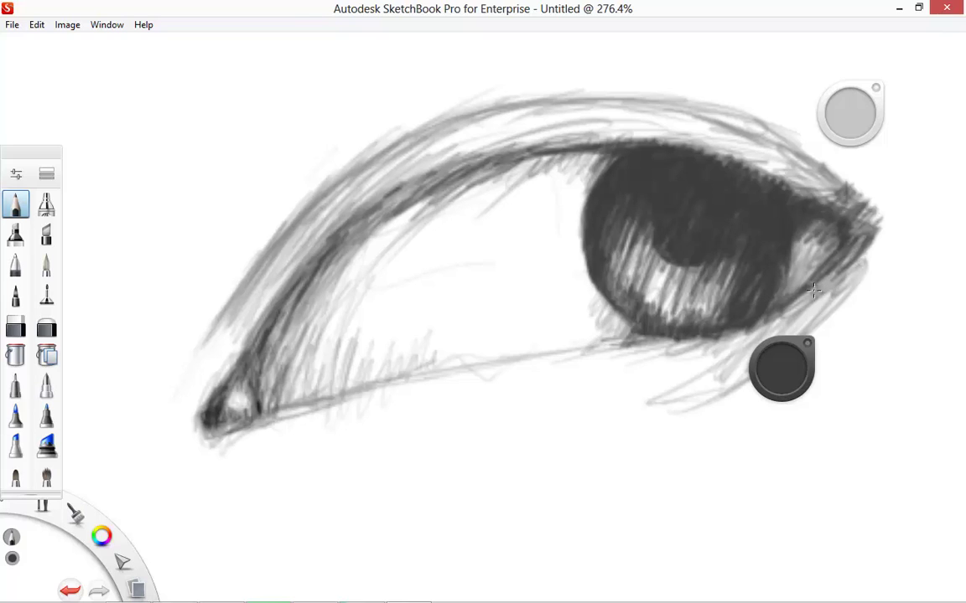
pyautogui.moveTo(813, 290)
pyautogui.mouseDown()
pyautogui.moveTo(879, 233)
pyautogui.moveTo(872, 263)
pyautogui.moveTo(881, 235)
pyautogui.moveTo(854, 276)
pyautogui.moveTo(871, 245)
pyautogui.moveTo(813, 245)
pyautogui.moveTo(826, 192)
pyautogui.mouseUp()
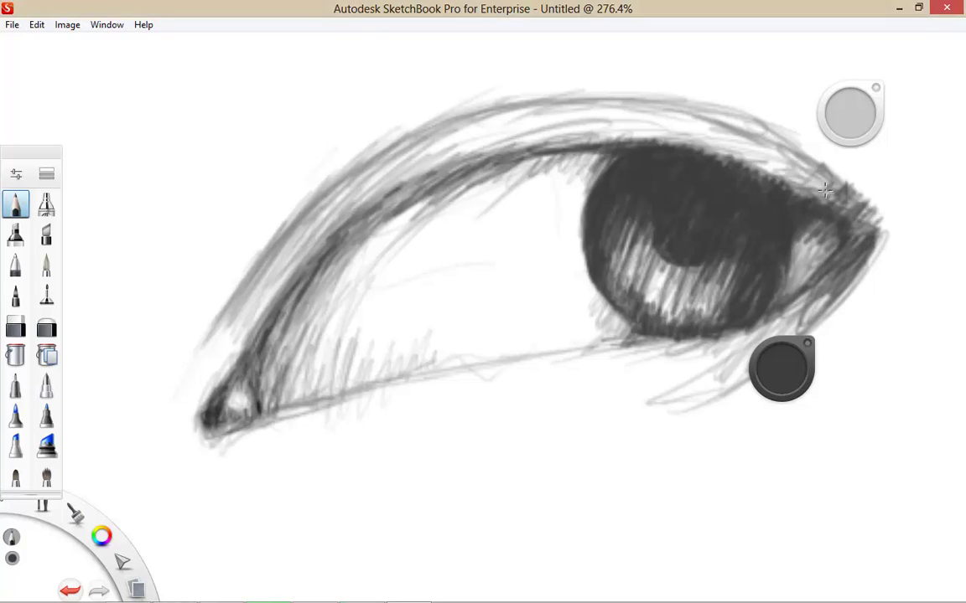
# - Add dark gray strokes over the inner half of the upper lid and along the inner half of the eyelid crease
pyautogui.moveTo(510, 144)
pyautogui.mouseDown()
pyautogui.moveTo(373, 210)
pyautogui.moveTo(312, 270)
pyautogui.mouseUp()
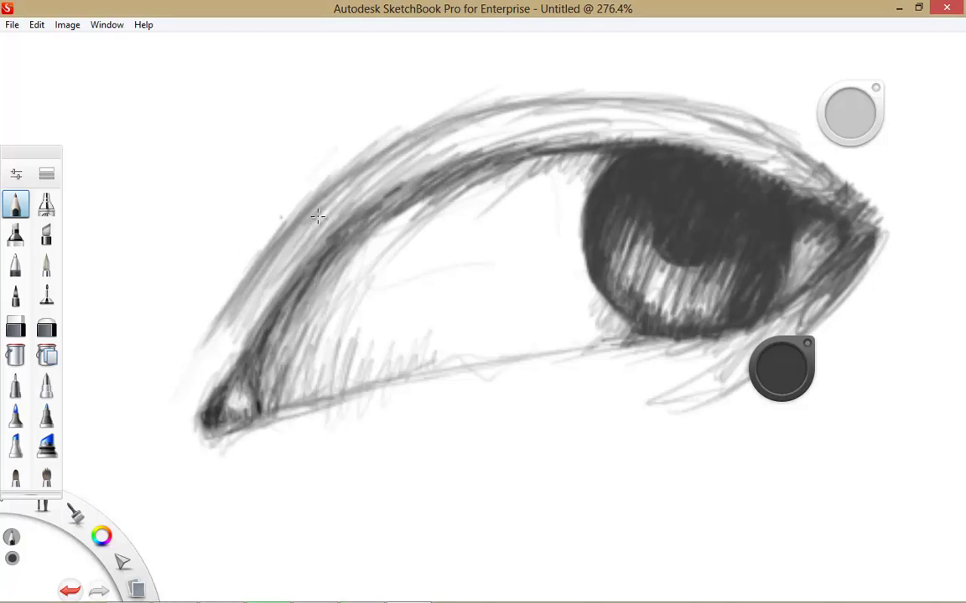
pyautogui.moveTo(276, 240)
pyautogui.mouseDown()
pyautogui.moveTo(316, 206)
pyautogui.moveTo(310, 195)
pyautogui.moveTo(203, 349)
pyautogui.moveTo(321, 206)
pyautogui.moveTo(304, 211)
pyautogui.moveTo(251, 285)
pyautogui.moveTo(263, 242)
pyautogui.moveTo(317, 206)
pyautogui.moveTo(339, 162)
pyautogui.mouseUp()
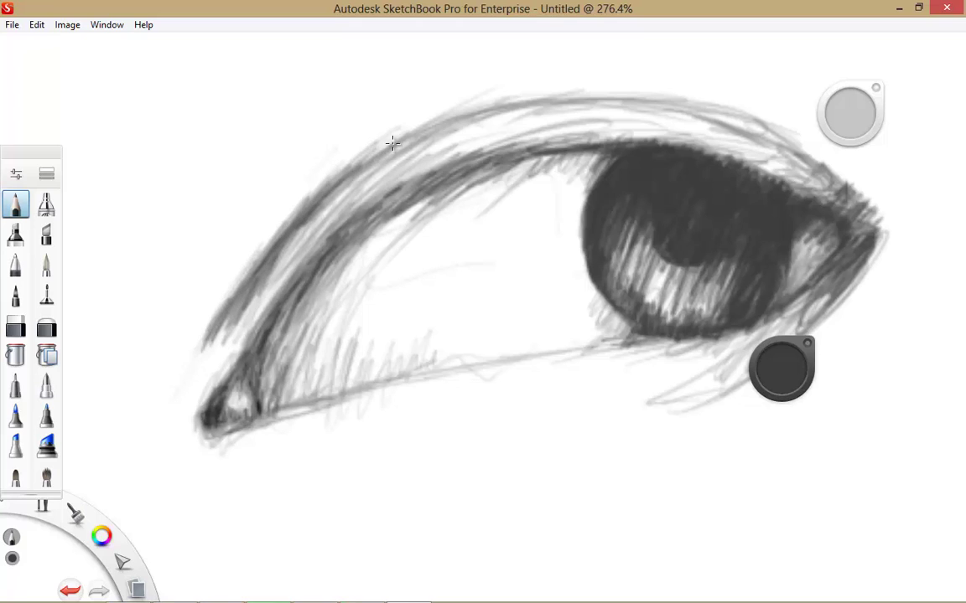
pyautogui.moveTo(392, 144)
pyautogui.mouseDown()
pyautogui.moveTo(452, 122)
pyautogui.moveTo(349, 169)
pyautogui.moveTo(346, 178)
pyautogui.moveTo(377, 173)
pyautogui.moveTo(311, 216)
pyautogui.moveTo(384, 186)
pyautogui.moveTo(440, 188)
pyautogui.mouseUp()
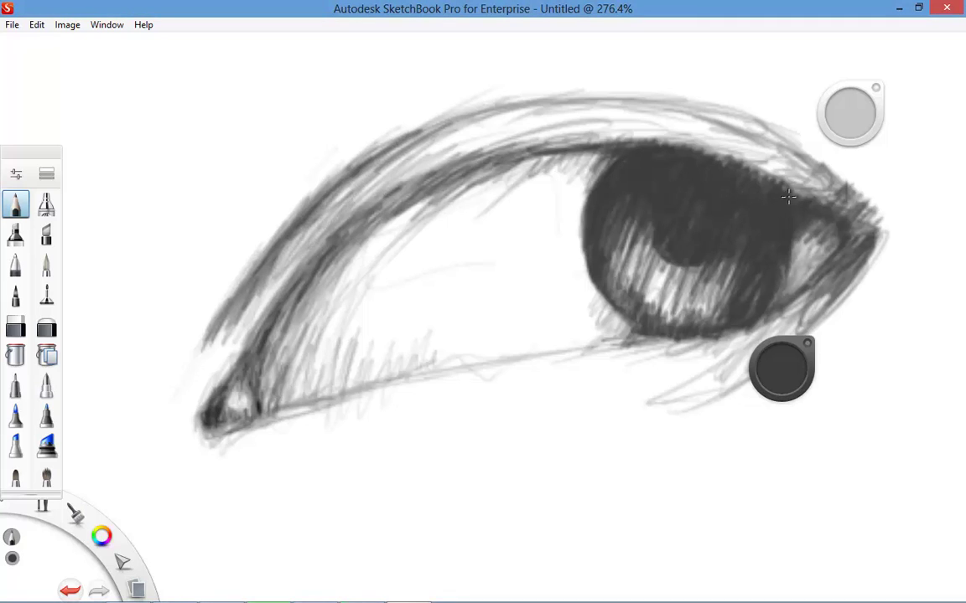
# - Draw dark gray upper eyelashes, long and upswept at the outer corner and progressively shorter across the iris toward the inner lid
pyautogui.moveTo(787, 197)
pyautogui.mouseDown()
pyautogui.moveTo(901, 193)
pyautogui.moveTo(880, 201)
pyautogui.moveTo(894, 164)
pyautogui.moveTo(926, 160)
pyautogui.moveTo(855, 201)
pyautogui.moveTo(841, 193)
pyautogui.moveTo(931, 133)
pyautogui.moveTo(896, 187)
pyautogui.moveTo(832, 163)
pyautogui.moveTo(805, 206)
pyautogui.moveTo(878, 166)
pyautogui.mouseUp()
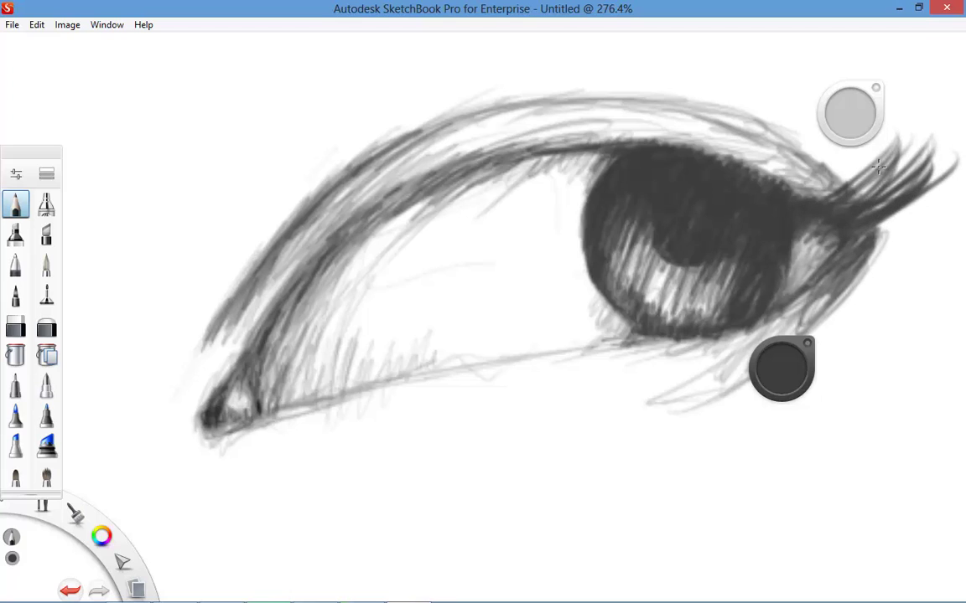
pyautogui.moveTo(867, 100)
pyautogui.mouseDown()
pyautogui.moveTo(817, 180)
pyautogui.moveTo(833, 207)
pyautogui.moveTo(864, 101)
pyautogui.moveTo(846, 144)
pyautogui.moveTo(765, 190)
pyautogui.moveTo(757, 207)
pyautogui.moveTo(722, 163)
pyautogui.moveTo(659, 152)
pyautogui.moveTo(718, 162)
pyautogui.moveTo(716, 142)
pyautogui.moveTo(681, 129)
pyautogui.moveTo(658, 149)
pyautogui.moveTo(649, 86)
pyautogui.moveTo(585, 136)
pyautogui.mouseUp()
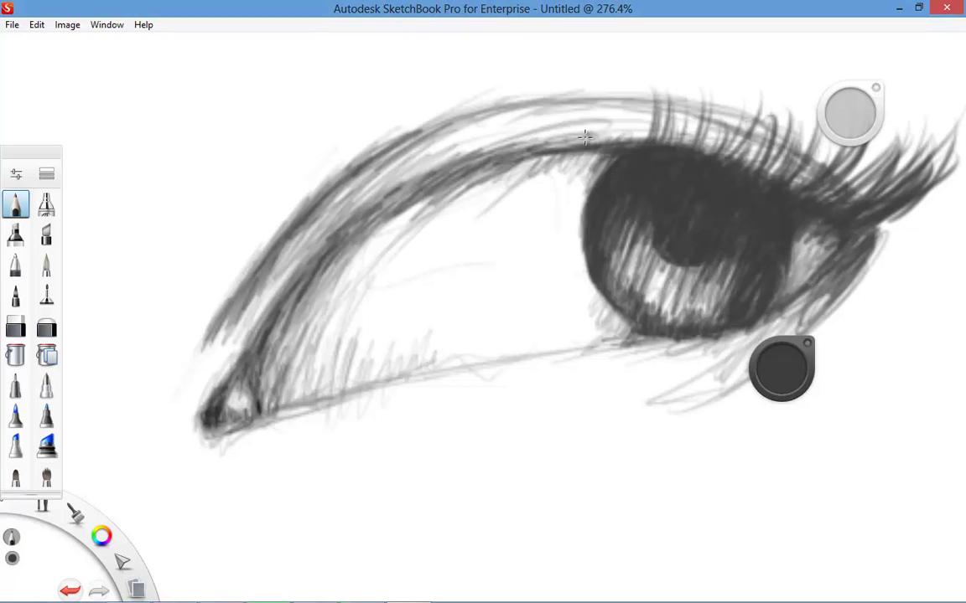
pyautogui.moveTo(618, 97)
pyautogui.mouseDown()
pyautogui.moveTo(587, 123)
pyautogui.moveTo(588, 94)
pyautogui.moveTo(604, 94)
pyautogui.moveTo(589, 84)
pyautogui.moveTo(568, 105)
pyautogui.moveTo(554, 105)
pyautogui.moveTo(547, 89)
pyautogui.moveTo(530, 109)
pyautogui.moveTo(579, 148)
pyautogui.mouseUp()
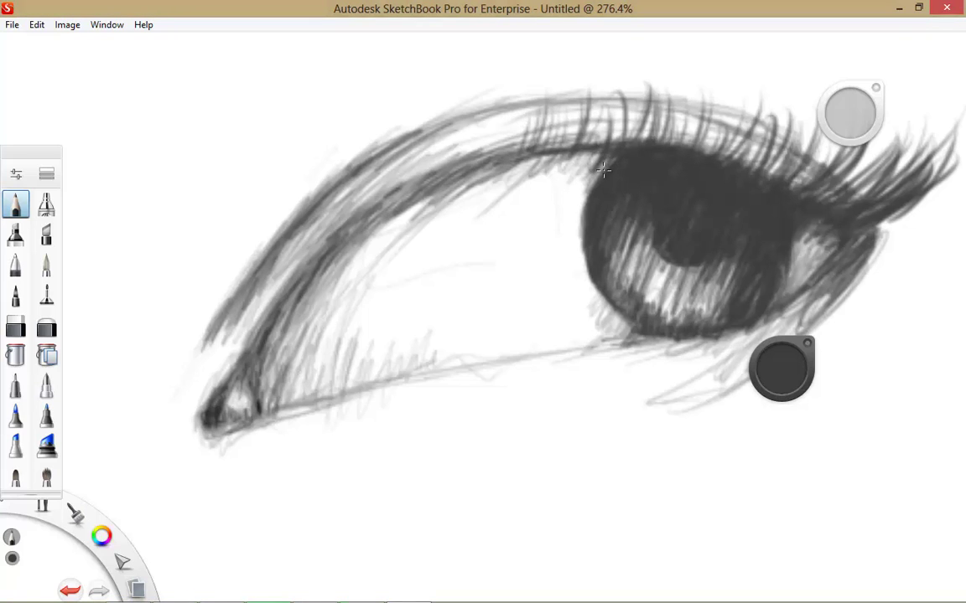
pyautogui.moveTo(515, 134)
pyautogui.mouseDown()
pyautogui.moveTo(509, 110)
pyautogui.moveTo(494, 135)
pyautogui.moveTo(496, 163)
pyautogui.moveTo(348, 197)
pyautogui.moveTo(293, 251)
pyautogui.moveTo(326, 266)
pyautogui.moveTo(301, 306)
pyautogui.mouseUp()
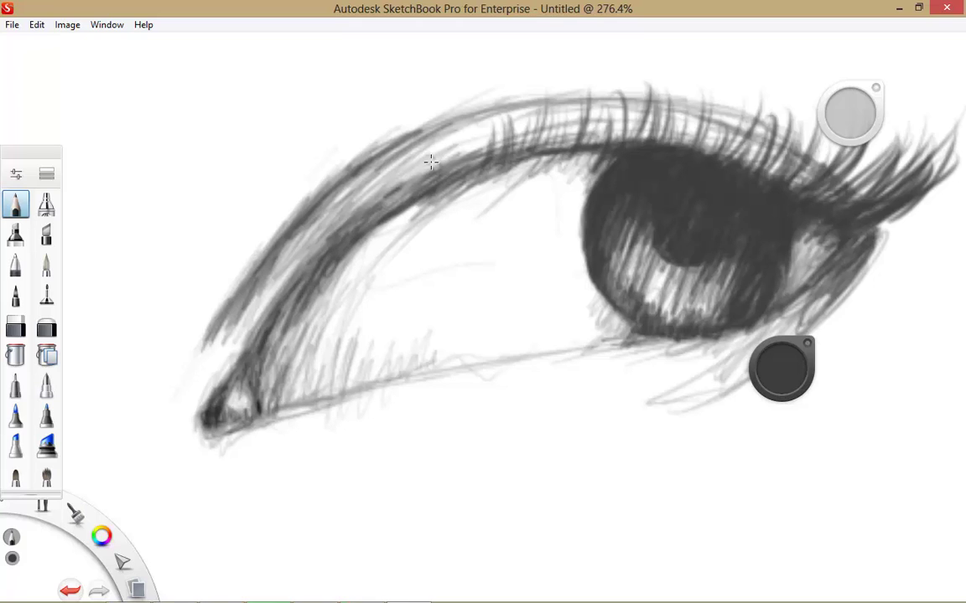
pyautogui.moveTo(431, 162)
pyautogui.mouseDown()
pyautogui.moveTo(481, 123)
pyautogui.moveTo(461, 170)
pyautogui.moveTo(470, 129)
pyautogui.moveTo(418, 210)
pyautogui.moveTo(373, 237)
pyautogui.mouseUp()
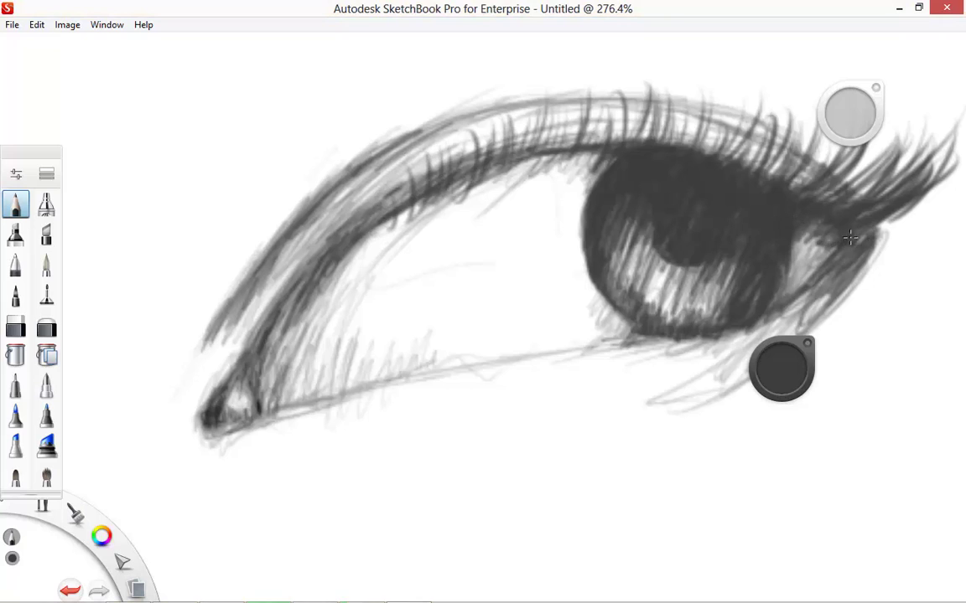
# - Add short dark gray lashes along the lower lid, from the outer corner beneath the iris toward the middle of the eye
pyautogui.moveTo(859, 259); pyautogui.dragTo(868, 268)
pyautogui.moveTo(797, 318); pyautogui.dragTo(770, 335)
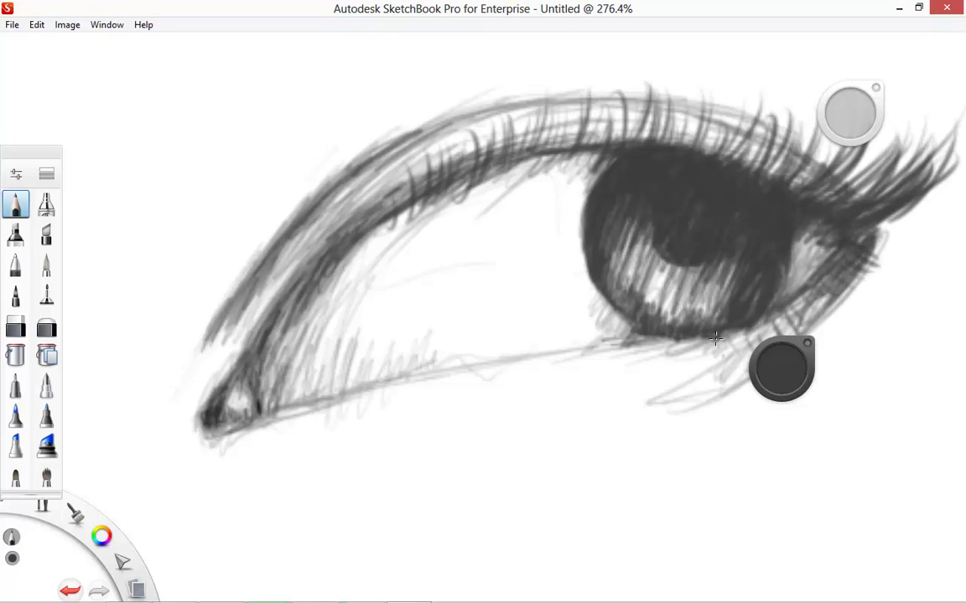
pyautogui.moveTo(712, 339); pyautogui.dragTo(719, 368)
pyautogui.moveTo(658, 362)
pyautogui.mouseDown()
pyautogui.moveTo(619, 355)
pyautogui.moveTo(566, 371)
pyautogui.moveTo(535, 333)
pyautogui.mouseUp()
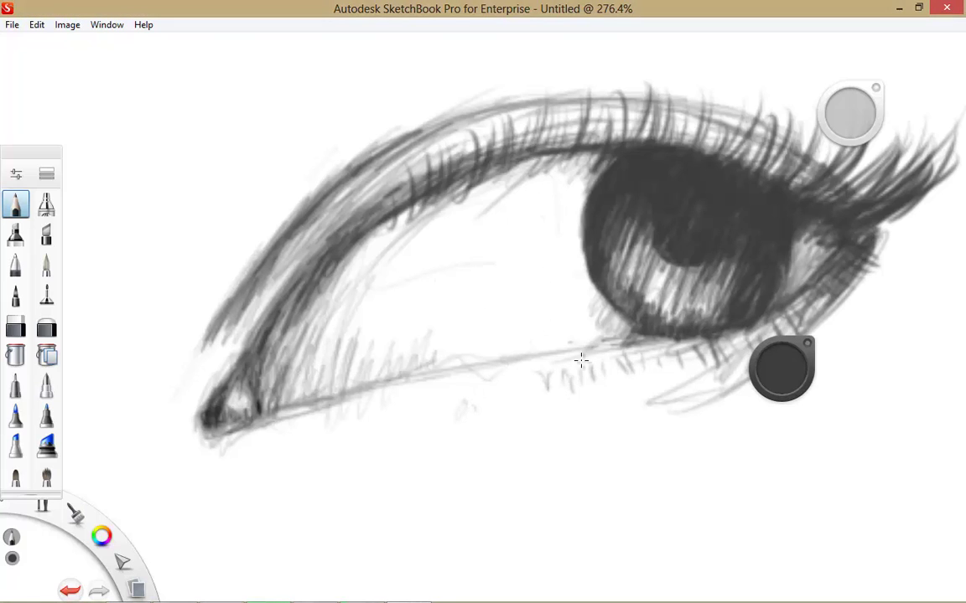
# - Draw a shaded teardrop hanging from the outer lower lid, and add a small dark beauty mark below the outer corner
pyautogui.moveTo(773, 346); pyautogui.dragTo(508, 465)
pyautogui.moveTo(659, 326); pyautogui.dragTo(633, 366)
pyautogui.moveTo(648, 419)
pyautogui.mouseDown()
pyautogui.moveTo(641, 457)
pyautogui.moveTo(625, 426)
pyautogui.moveTo(628, 402)
pyautogui.mouseUp()
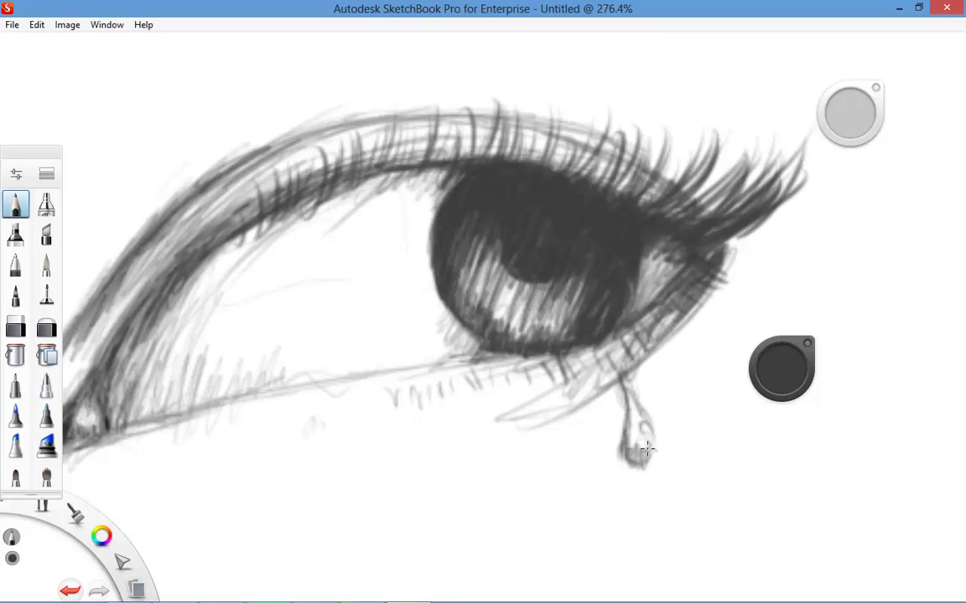
pyautogui.moveTo(646, 450)
pyautogui.mouseDown()
pyautogui.moveTo(638, 442)
pyautogui.moveTo(631, 456)
pyautogui.moveTo(619, 374)
pyautogui.mouseUp()
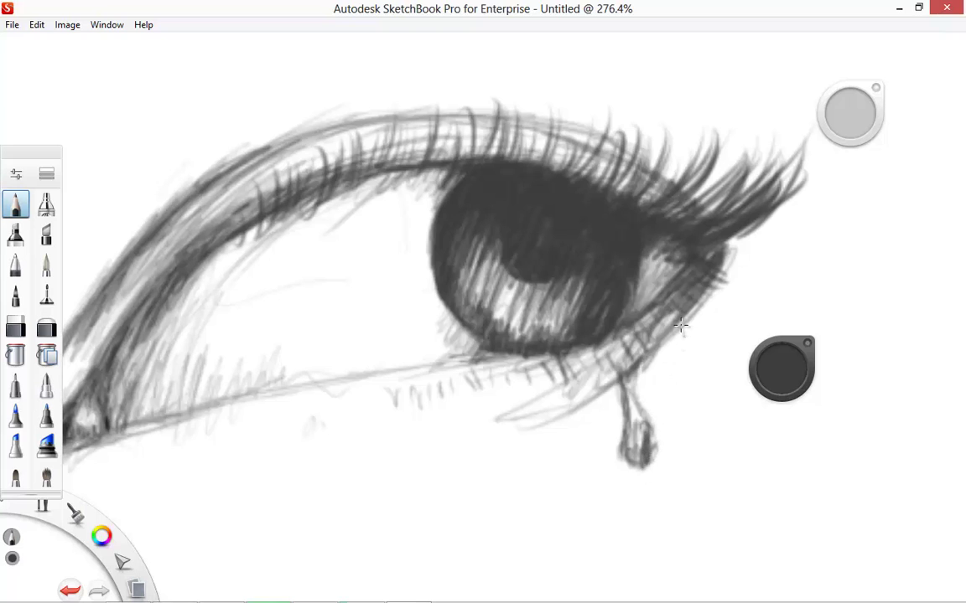
pyautogui.moveTo(612, 493); pyautogui.dragTo(684, 467)
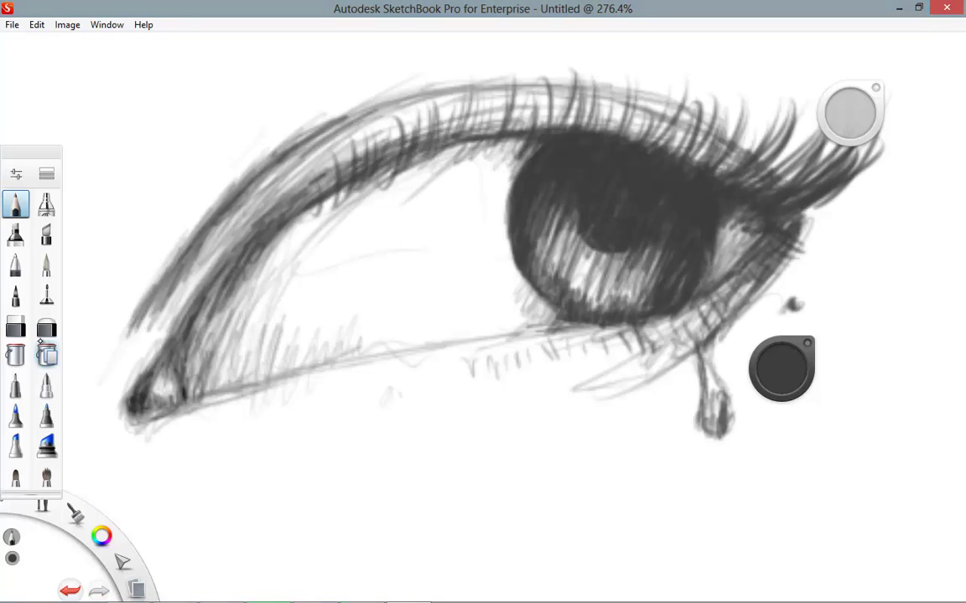
# - Set the Hard Eraser's amount erased to 34% and erase a large round highlight over the pupil and a smaller one near the iris's outer edge
pyautogui.click(18, 353)
pyautogui.click(15, 327)
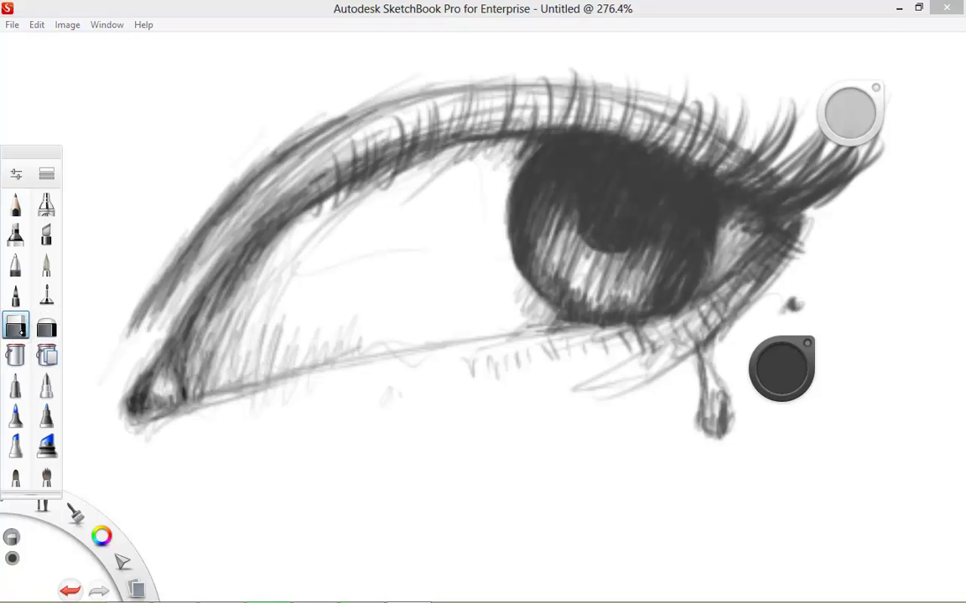
pyautogui.click(15, 326)
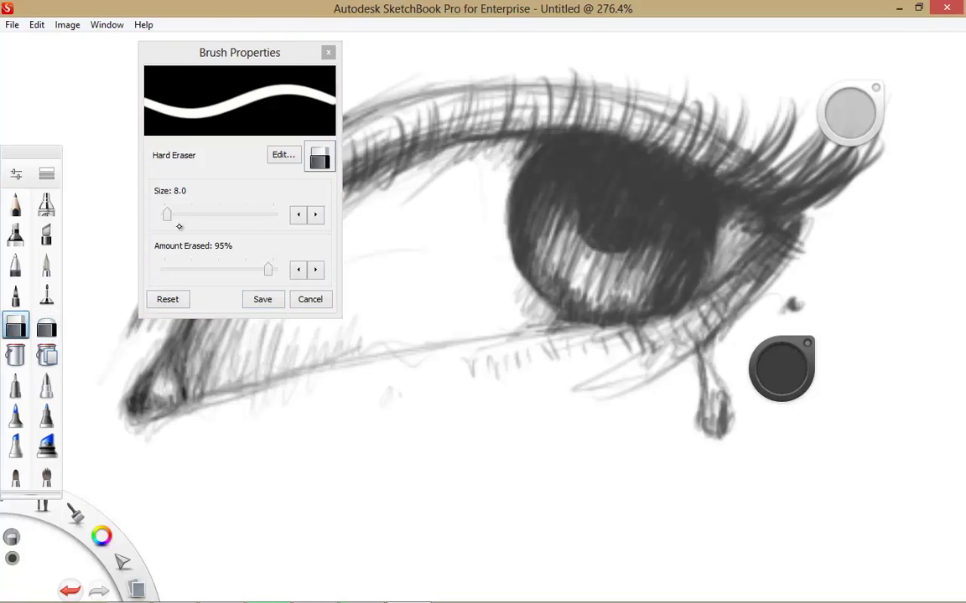
pyautogui.click(274, 277)
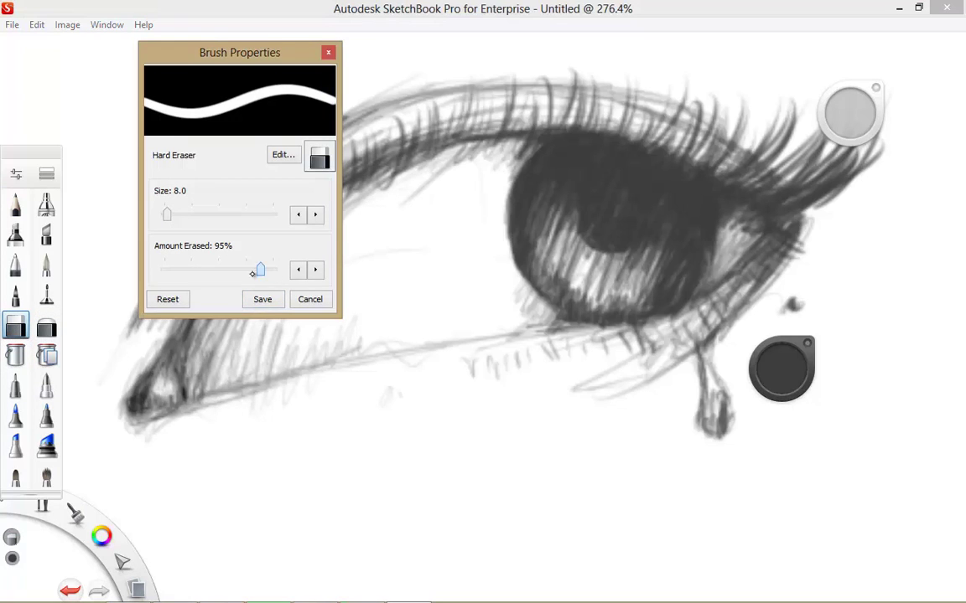
pyautogui.moveTo(252, 273); pyautogui.dragTo(199, 271)
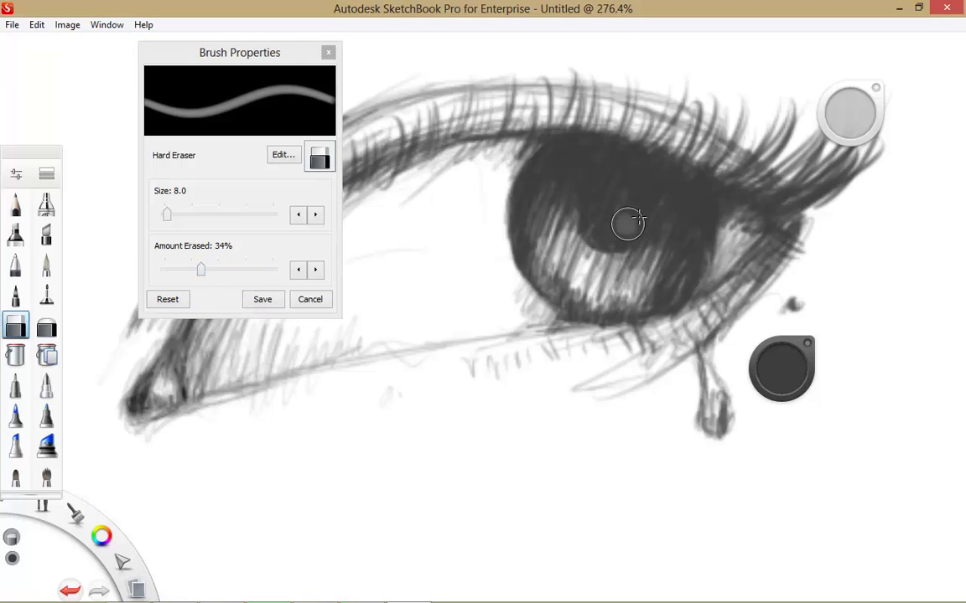
pyautogui.moveTo(672, 189)
pyautogui.mouseDown()
pyautogui.moveTo(637, 194)
pyautogui.moveTo(666, 193)
pyautogui.moveTo(659, 196)
pyautogui.mouseUp()
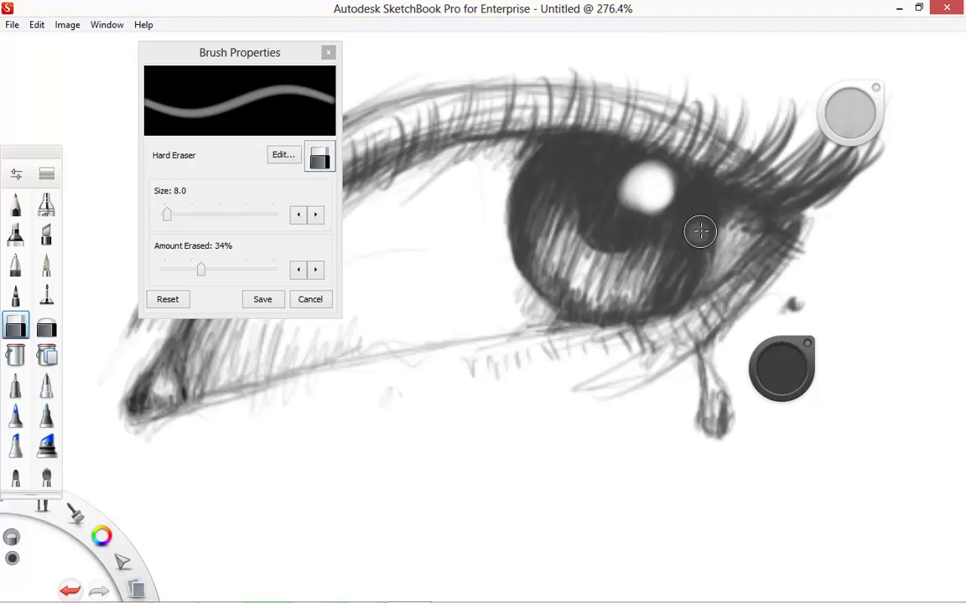
pyautogui.moveTo(700, 231); pyautogui.dragTo(694, 237)
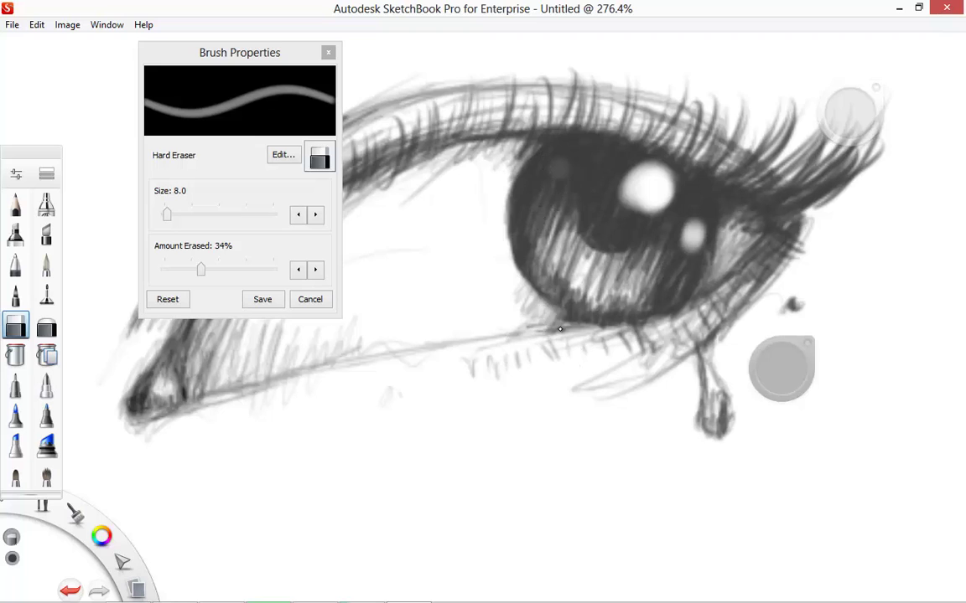
# - Lightly erase the shading just under the inner part of the upper lid with the Hard Eraser
pyautogui.press('space')
pyautogui.moveTo(556, 317); pyautogui.dragTo(434, 521)
pyautogui.press('space')
pyautogui.moveTo(551, 494); pyautogui.dragTo(573, 469)
pyautogui.press('space')
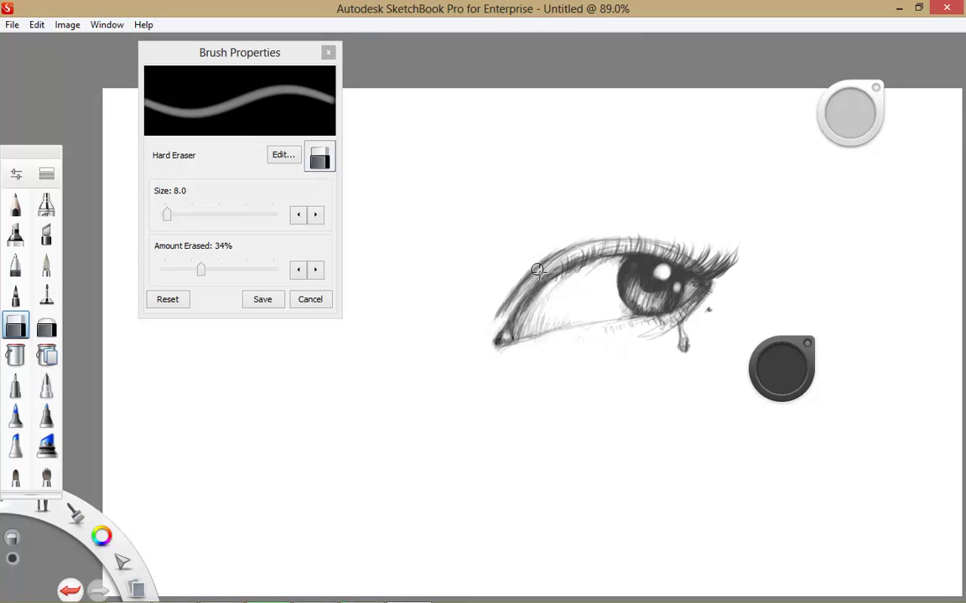
pyautogui.moveTo(549, 287); pyautogui.dragTo(538, 300)
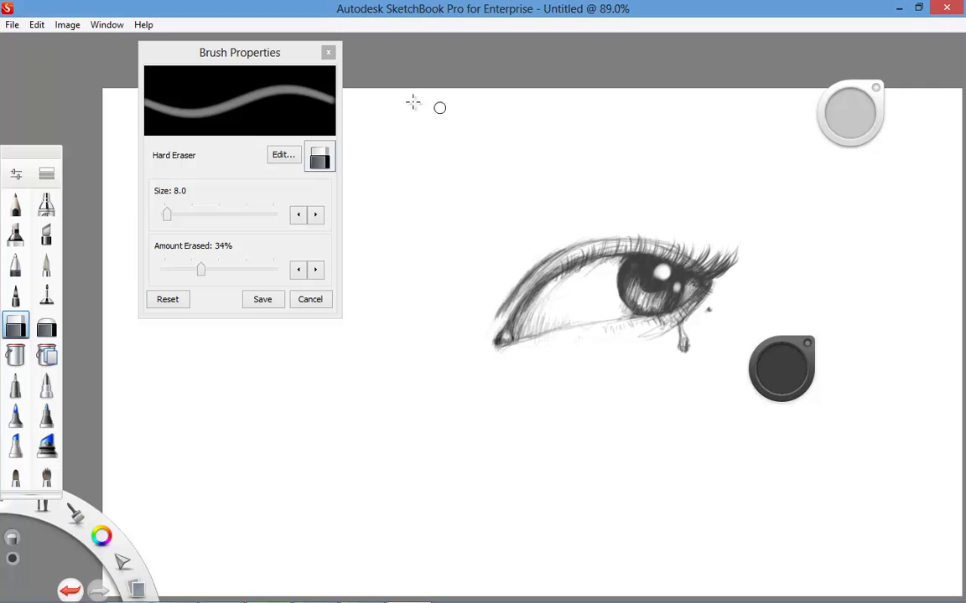
# - Move the Brush Properties window aside and show the main toolbar
pyautogui.moveTo(288, 62); pyautogui.dragTo(247, 133)
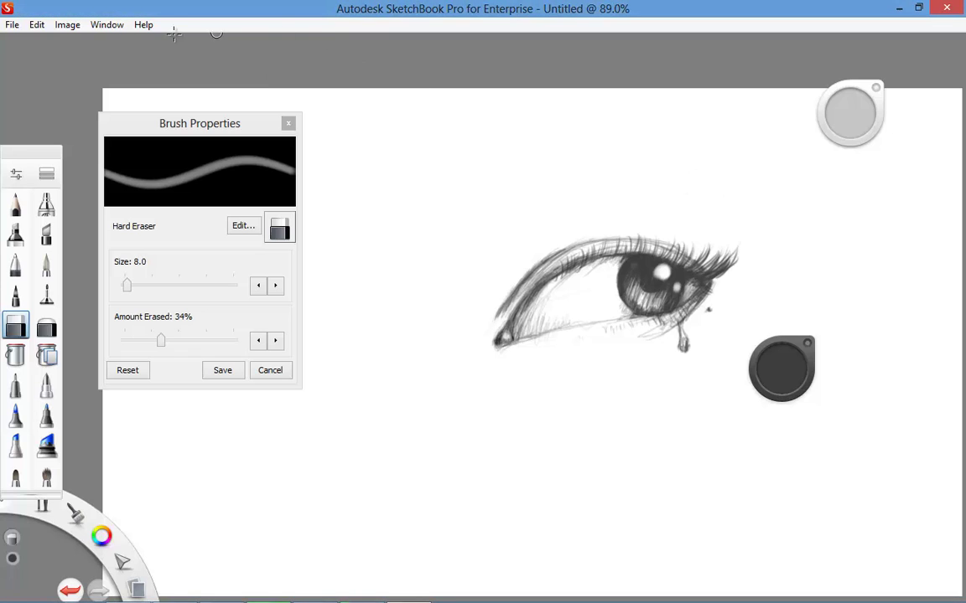
pyautogui.click(107, 24)
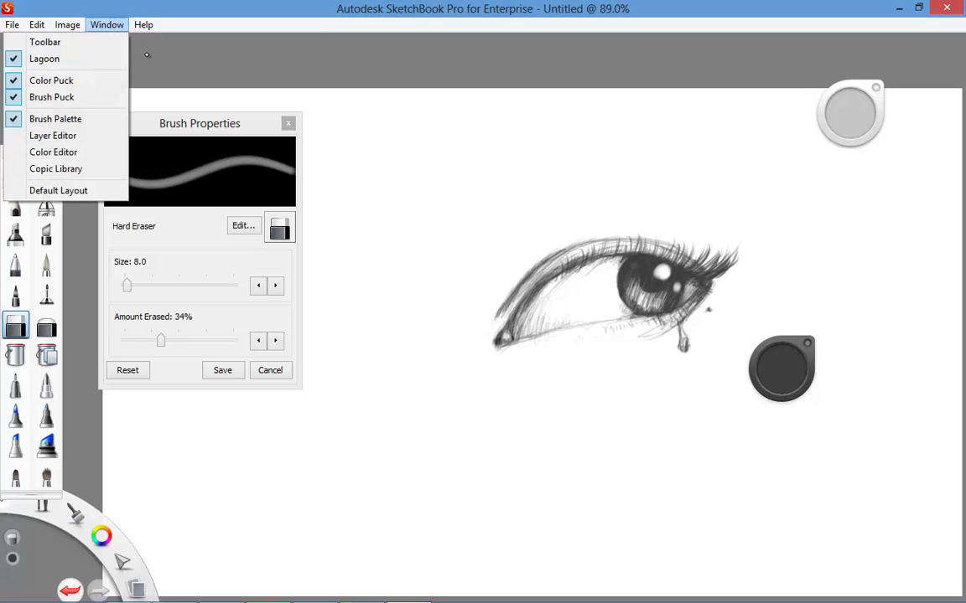
pyautogui.click(88, 41)
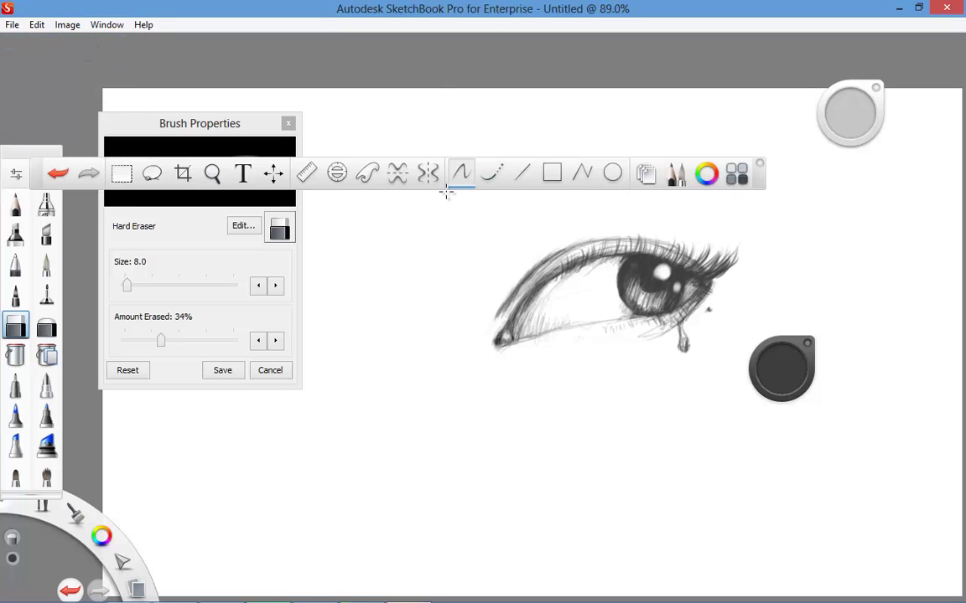